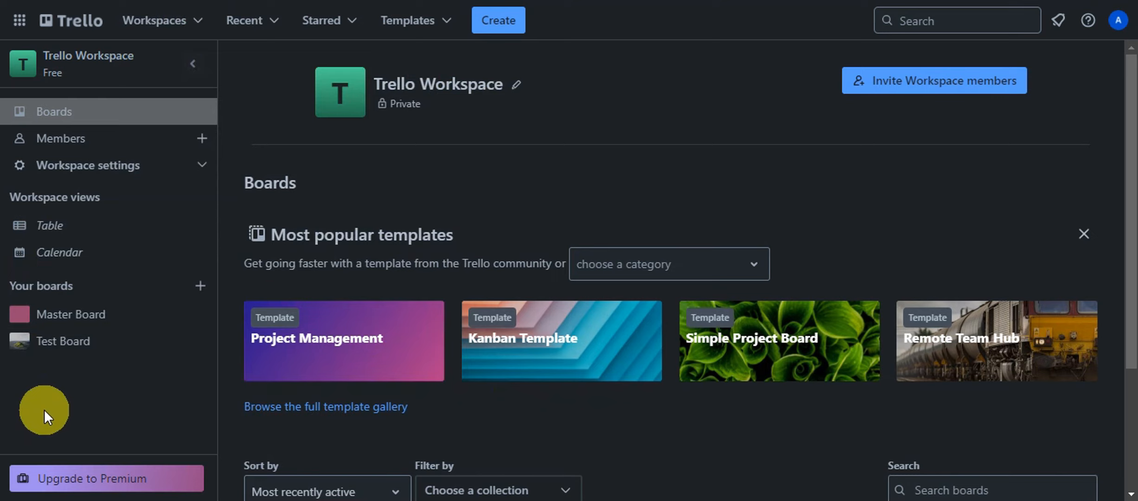
Open Master Board and create its first two lists, named To Do and Doing
{"action": "left_click", "coordinate": [126, 320]}
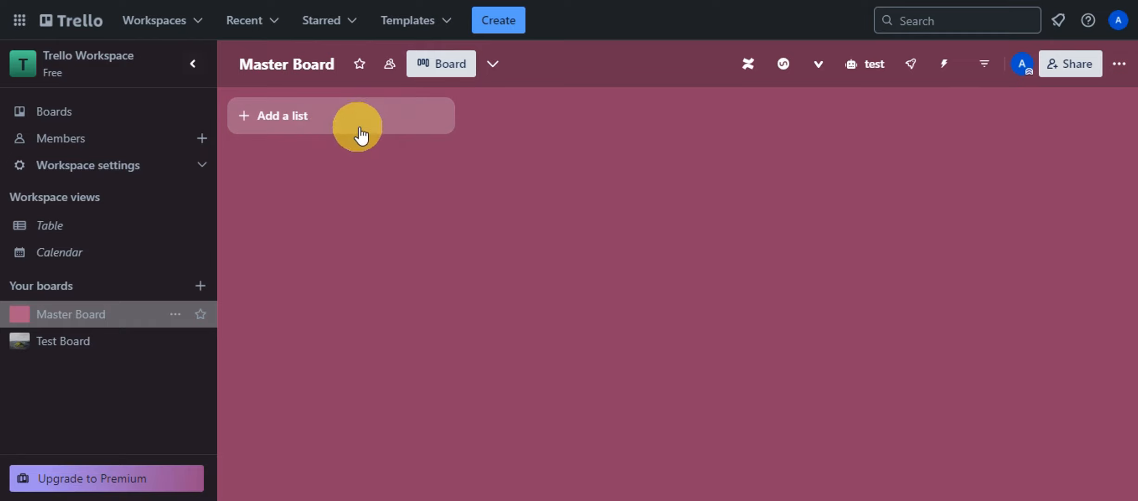
{"action": "left_click", "coordinate": [342, 121]}
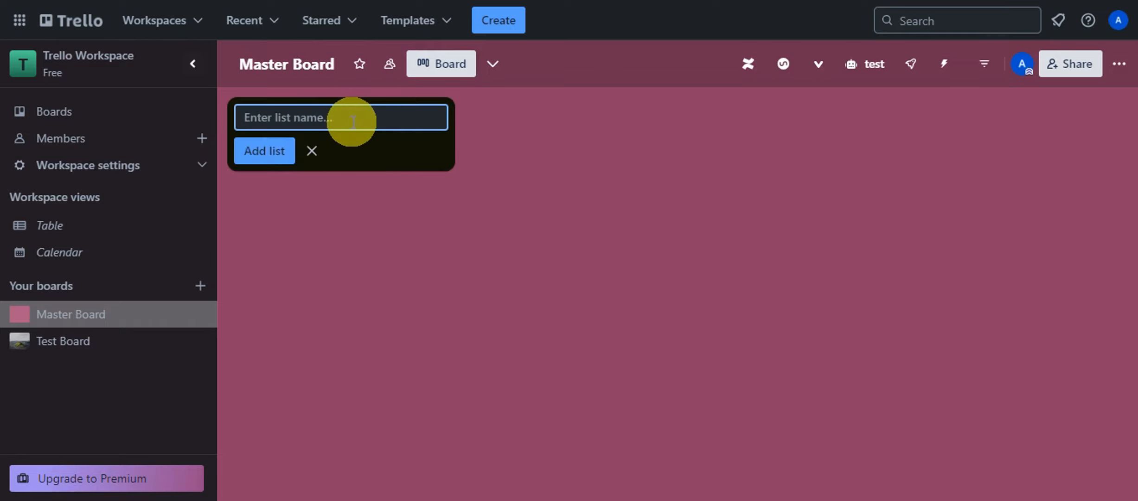
{"action": "type", "text": "T"}
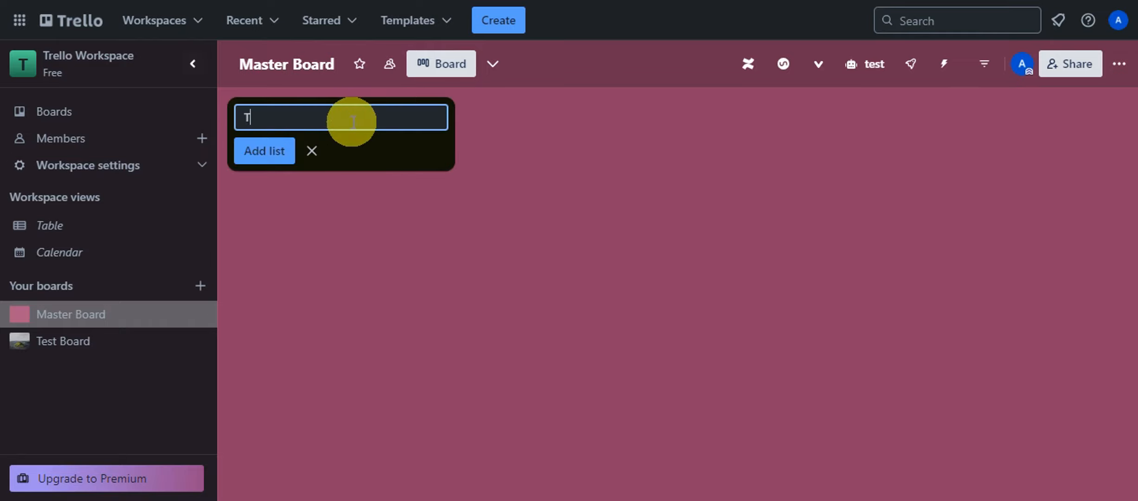
{"action": "type", "text": "o Do"}
{"action": "key", "text": "Return"}
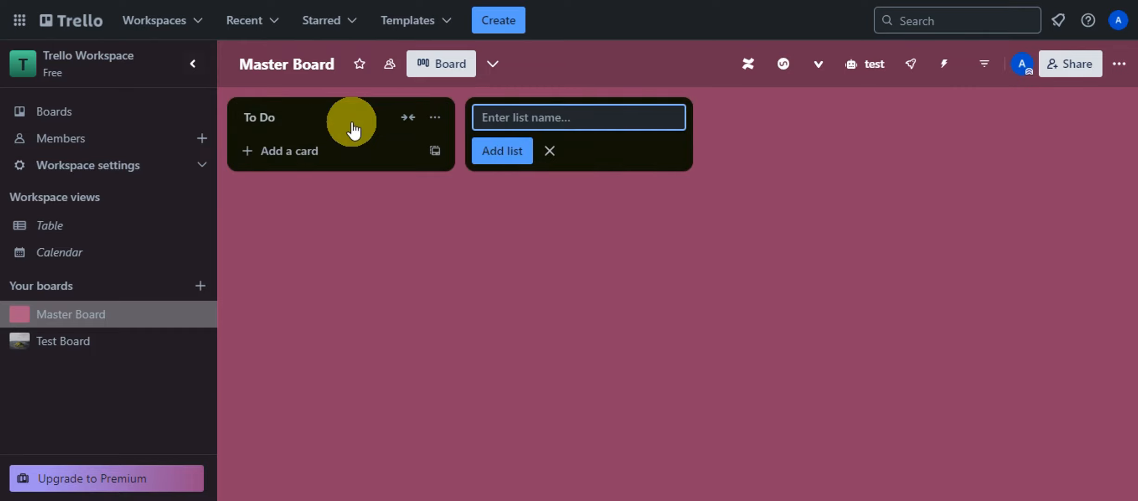
{"action": "type", "text": "Doing"}
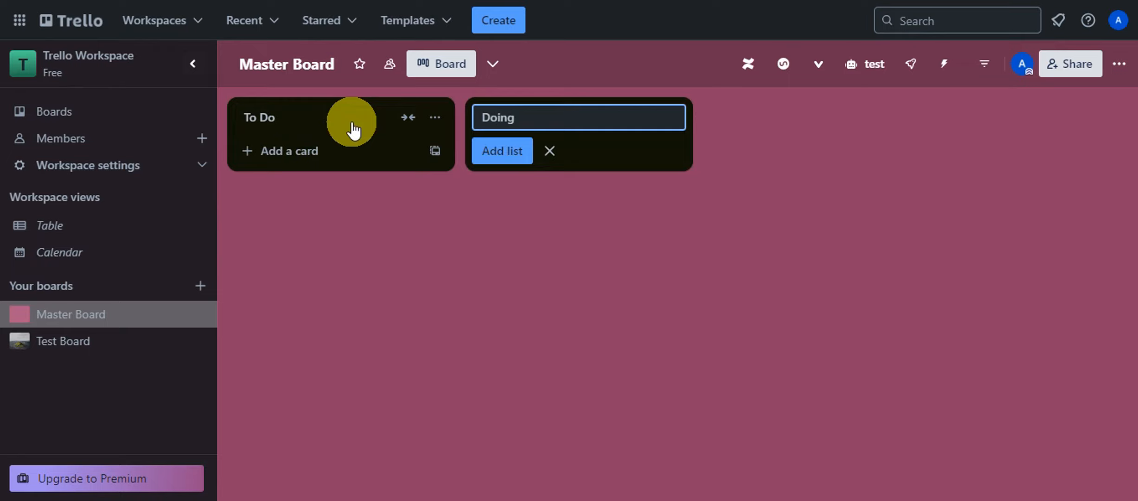
{"action": "key", "text": "Return"}
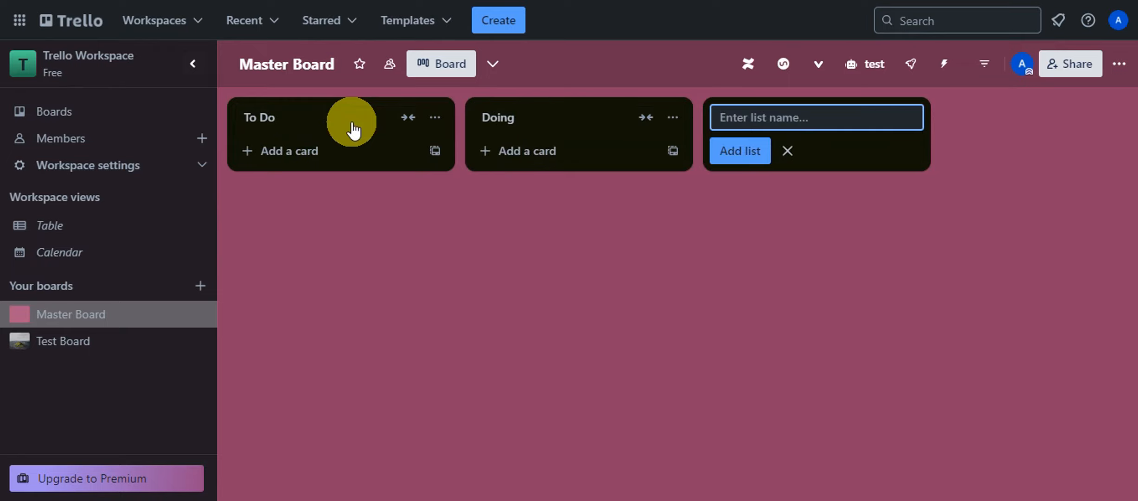
Add a third list named Done and stop adding further lists
{"action": "type", "text": "Done"}
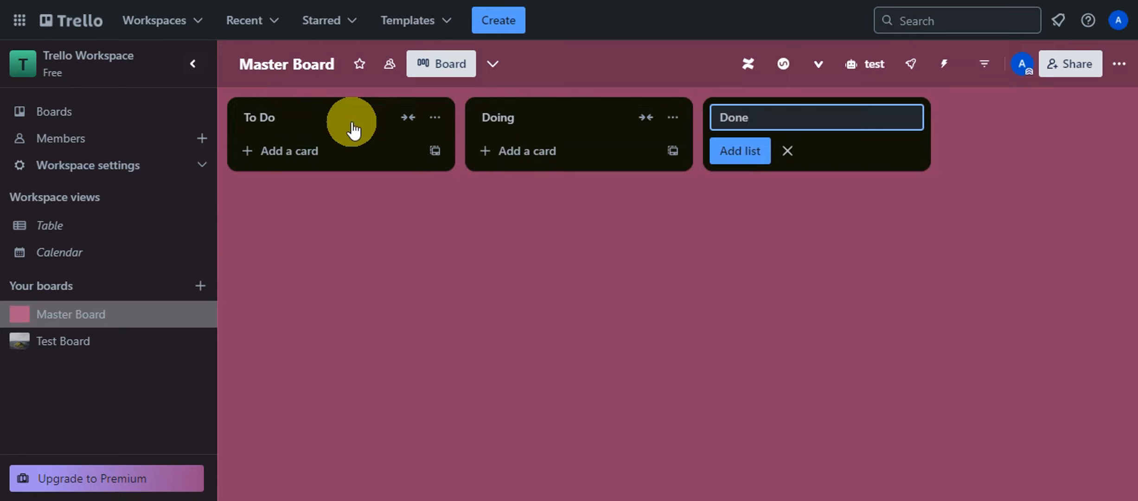
{"action": "left_click", "coordinate": [770, 254]}
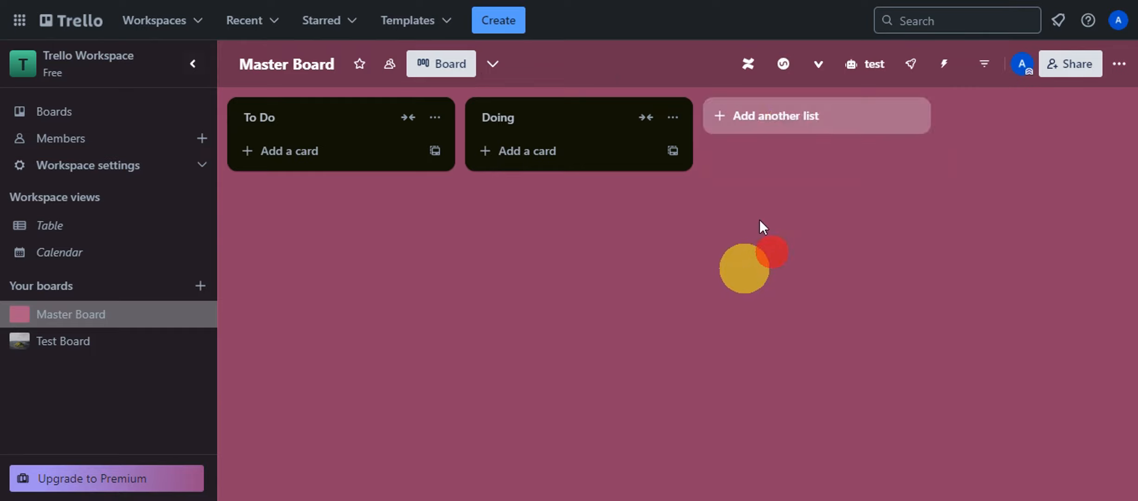
{"action": "left_click", "coordinate": [793, 117]}
{"action": "left_click", "coordinate": [741, 151]}
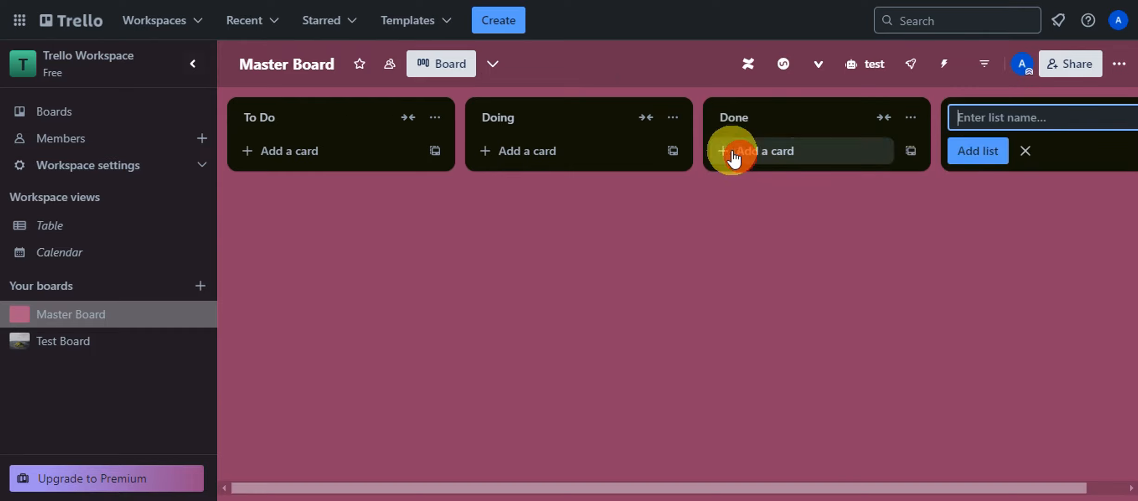
{"action": "left_click", "coordinate": [762, 232]}
{"action": "left_click", "coordinate": [1019, 153]}
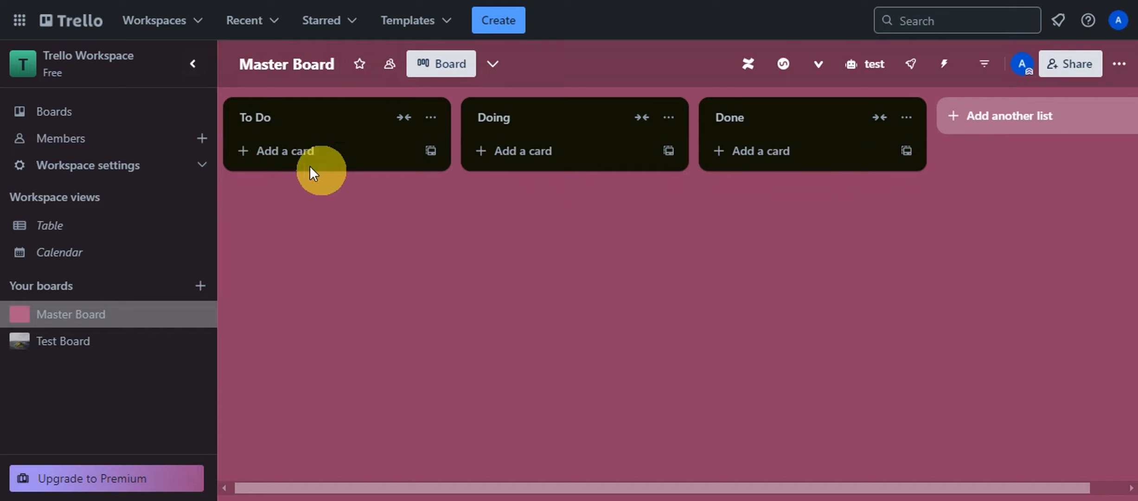
Add a card named "Tak 1" to the To Do list
{"action": "left_click", "coordinate": [288, 157]}
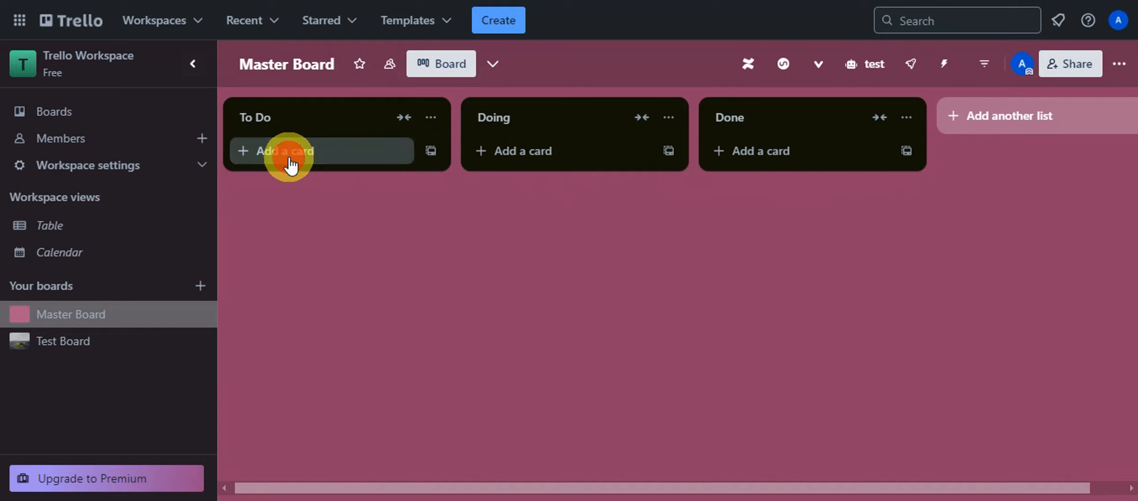
{"action": "type", "text": "Ta"}
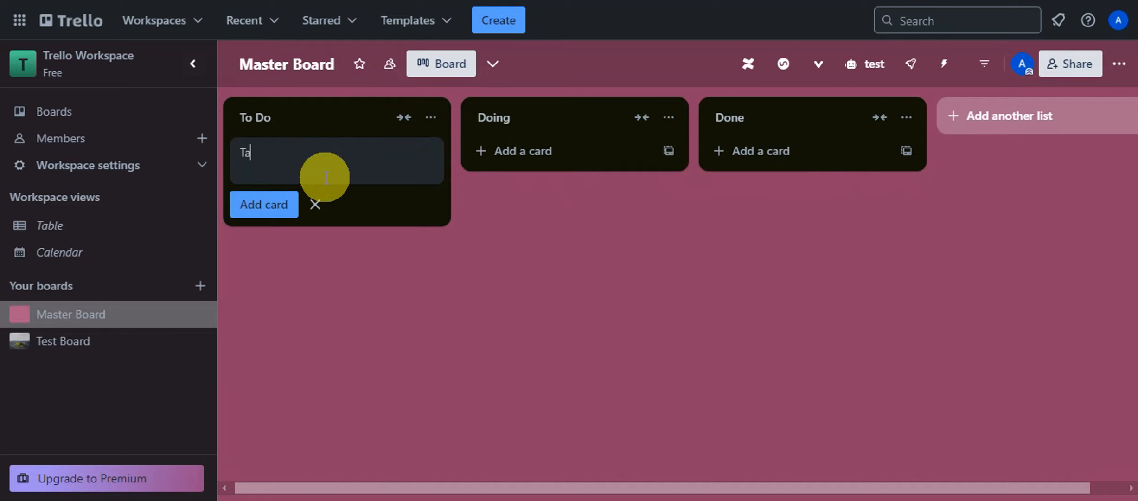
{"action": "type", "text": "k 1"}
{"action": "key", "text": "Return"}
{"action": "left_click", "coordinate": [407, 381]}
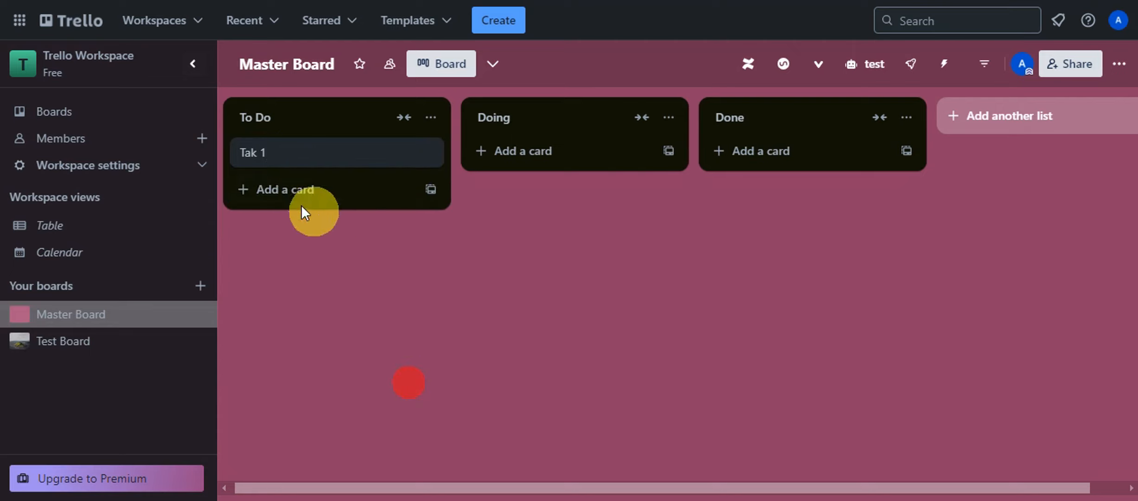
{"action": "left_click", "coordinate": [255, 158]}
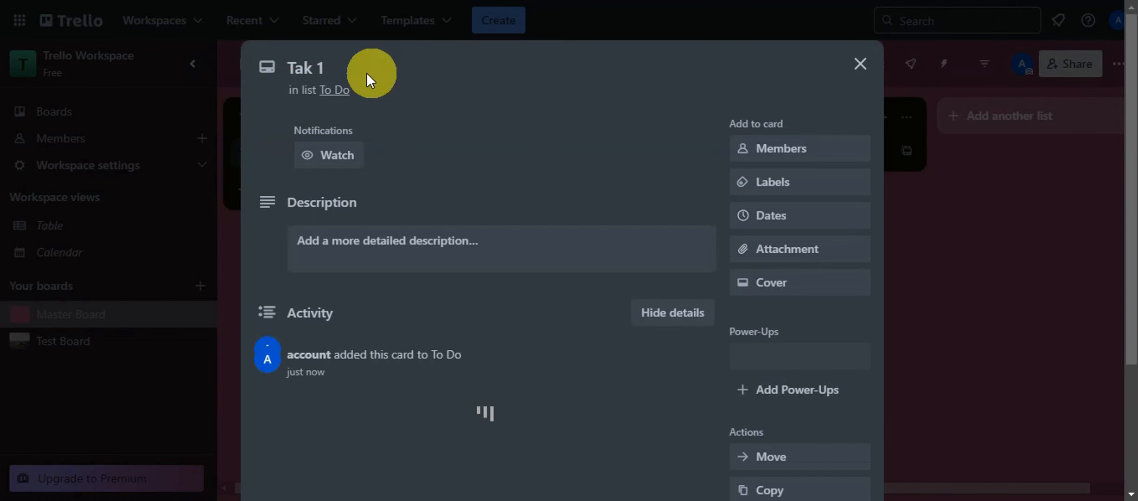
{"action": "left_click", "coordinate": [312, 71]}
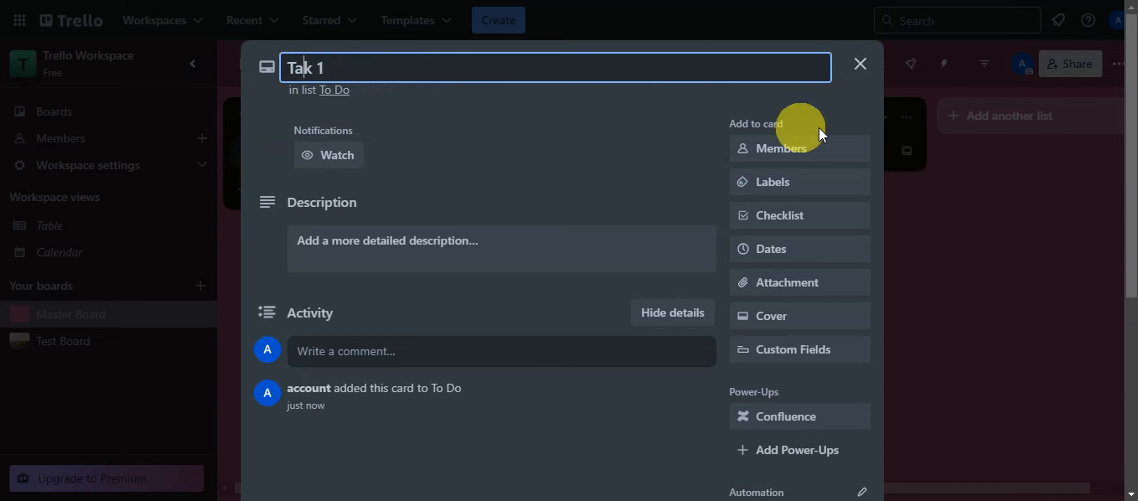
{"action": "left_click", "coordinate": [857, 62]}
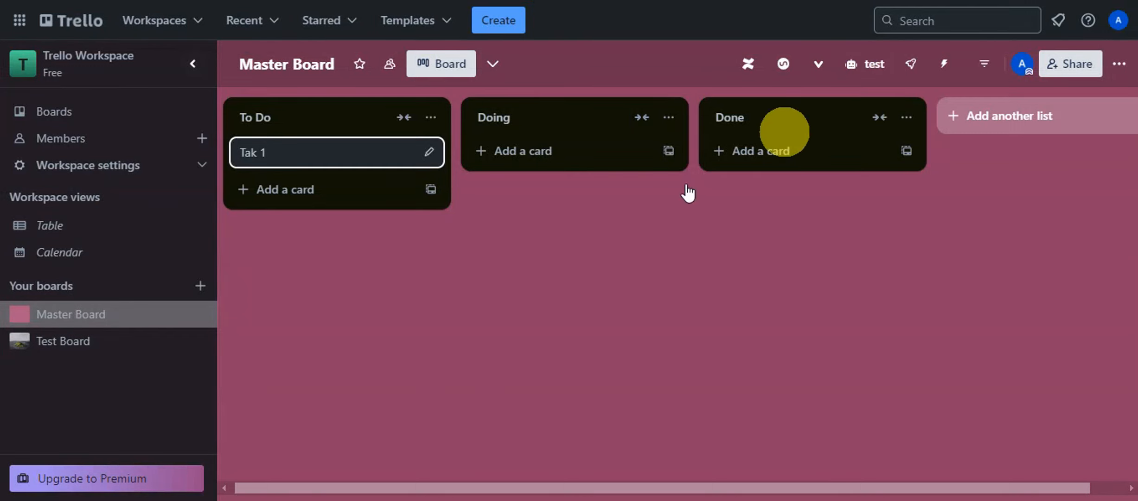
Rename the "Tak 1" card as "Task 1", stop watching it and close the card
{"action": "left_click", "coordinate": [269, 156]}
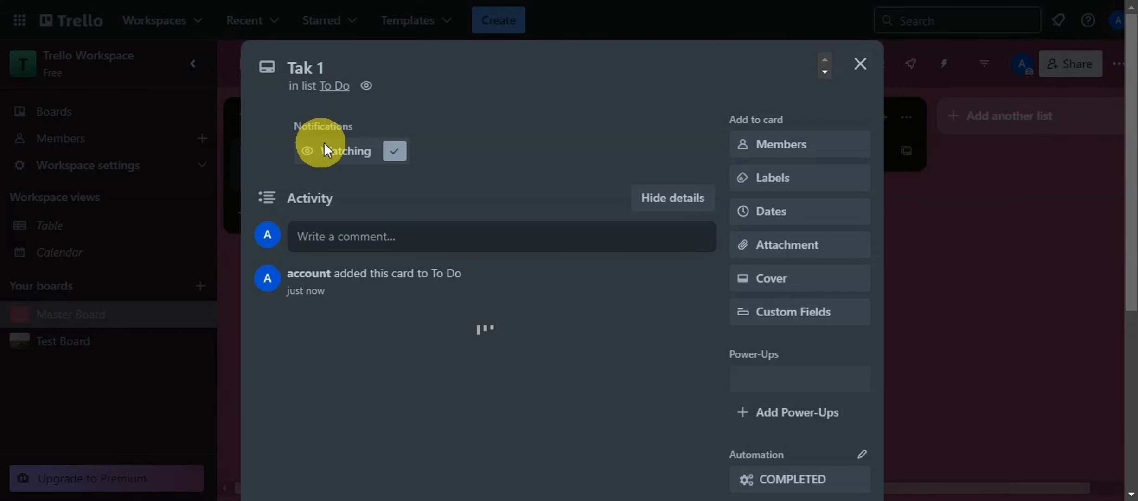
{"action": "left_click", "coordinate": [308, 68]}
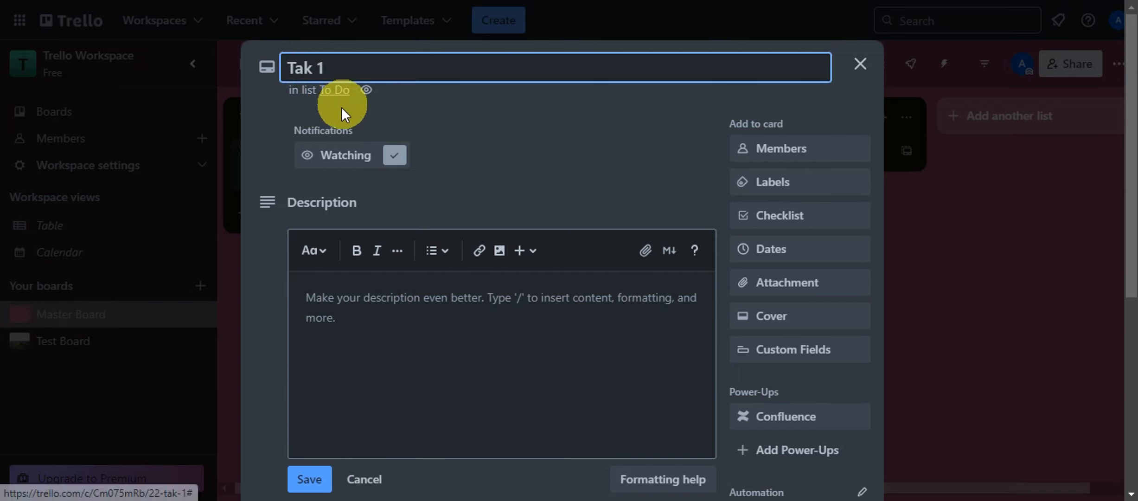
{"action": "type", "text": "s"}
{"action": "left_click", "coordinate": [395, 156]}
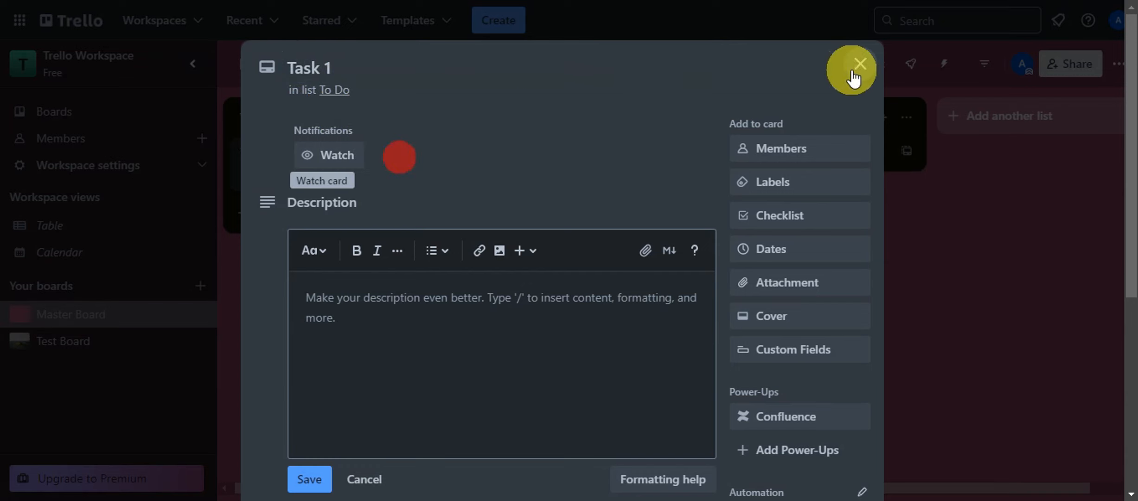
{"action": "left_click", "coordinate": [859, 65]}
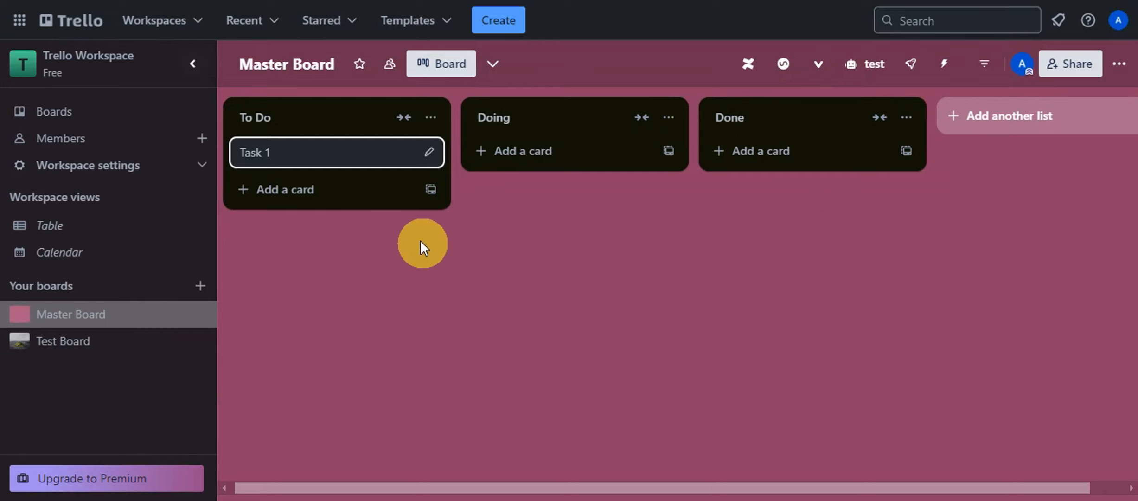
Move the Task 1 card from To Do into Doing and on into Done
{"action": "left_click_drag", "start_coordinate": [339, 147], "coordinate": [582, 152]}
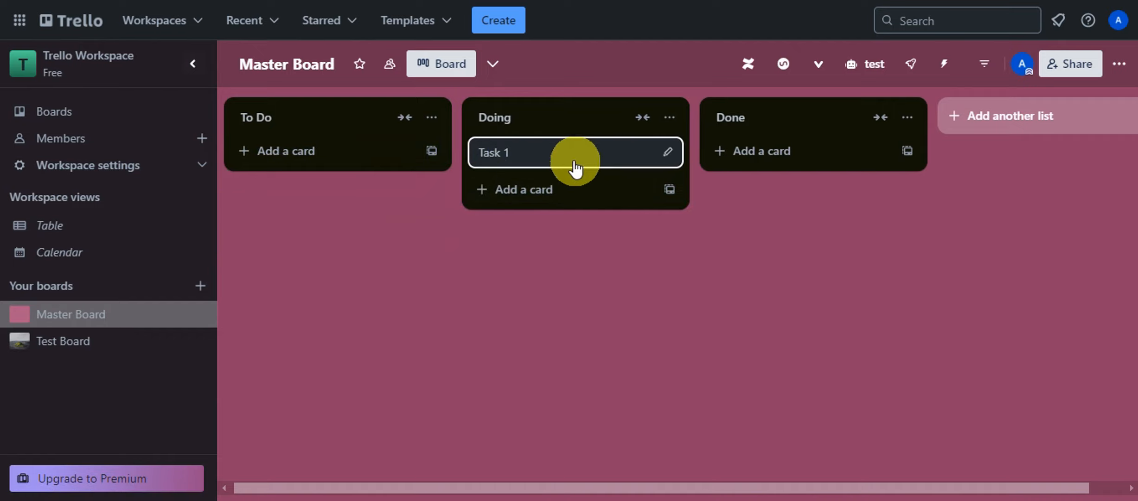
{"action": "left_click_drag", "start_coordinate": [575, 166], "coordinate": [796, 148]}
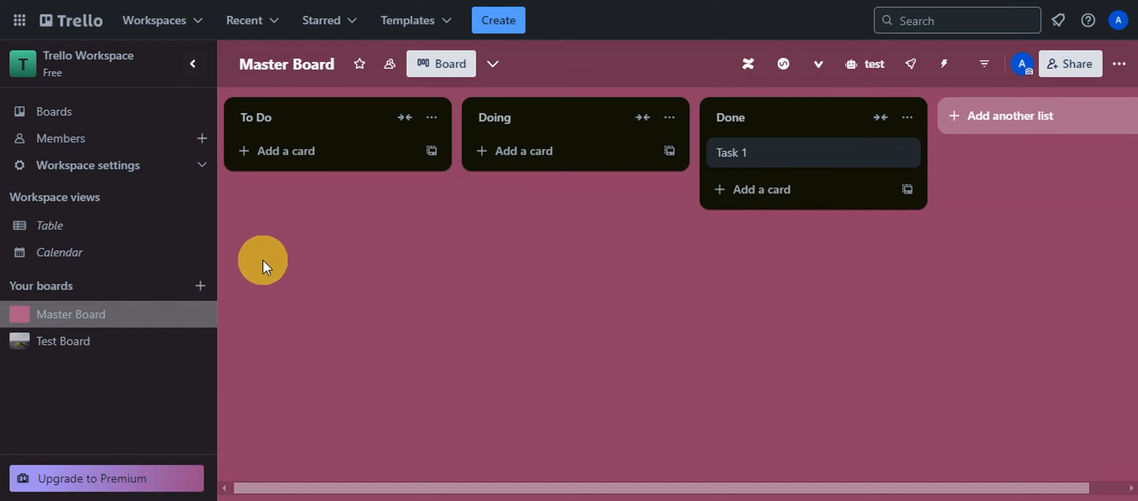
Give the Task 1 card a due date of 8/27/2024, keeping the reminder at time of due date, and save it
{"action": "left_click", "coordinate": [794, 163]}
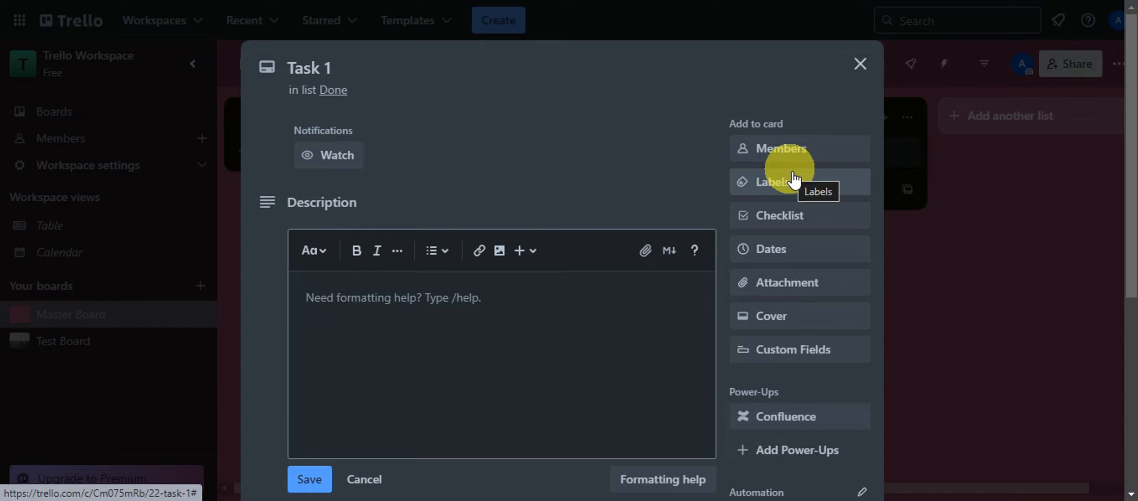
{"action": "left_click", "coordinate": [785, 263]}
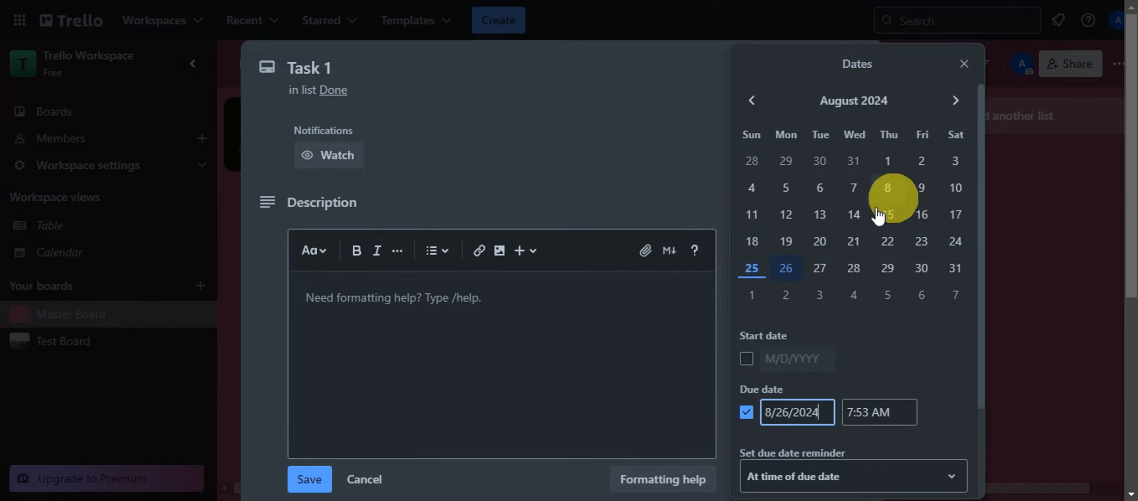
{"action": "left_click", "coordinate": [824, 273]}
{"action": "scroll", "coordinate": [858, 267], "scroll_direction": "down", "scroll_amount": 3}
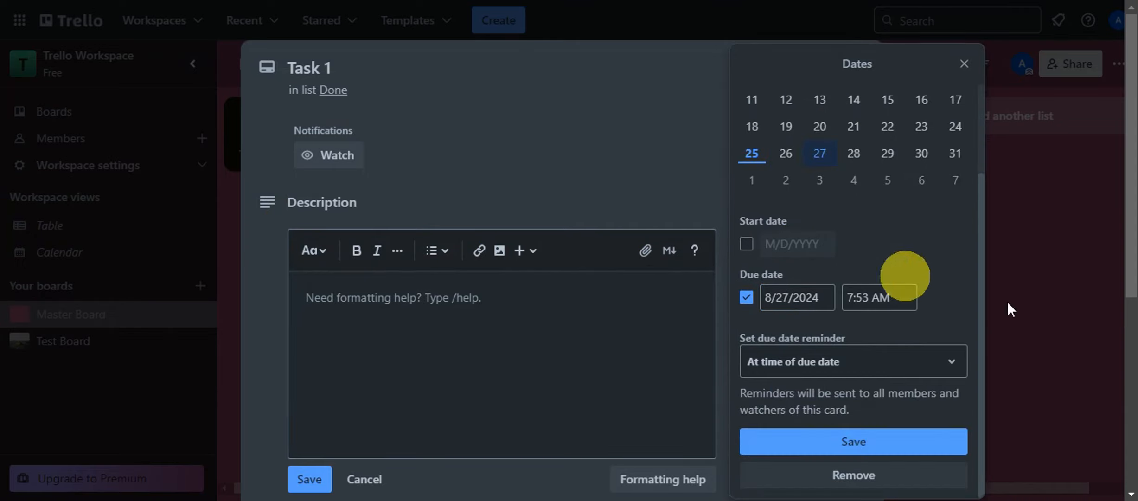
{"action": "left_click", "coordinate": [894, 364]}
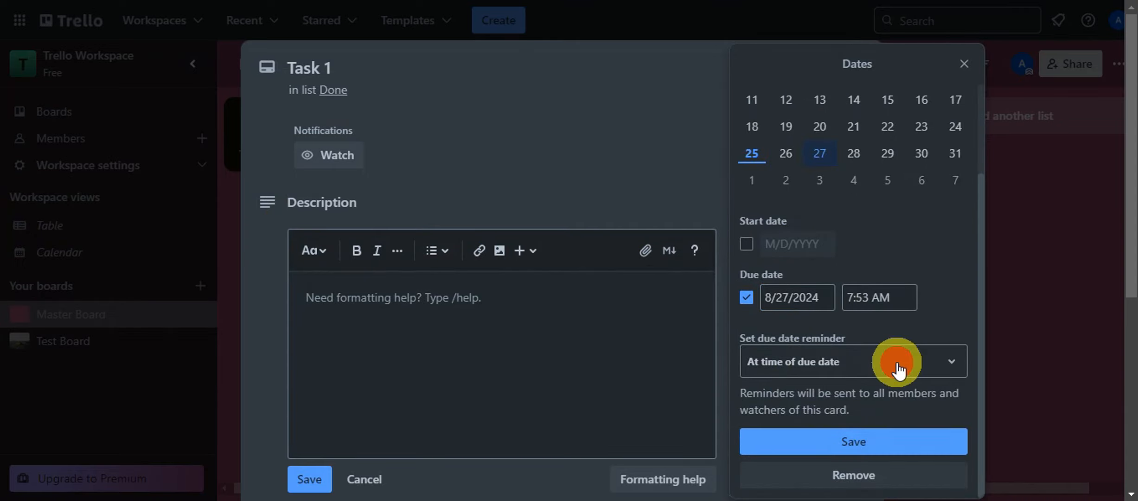
{"action": "scroll", "coordinate": [881, 436], "scroll_direction": "down", "scroll_amount": 3}
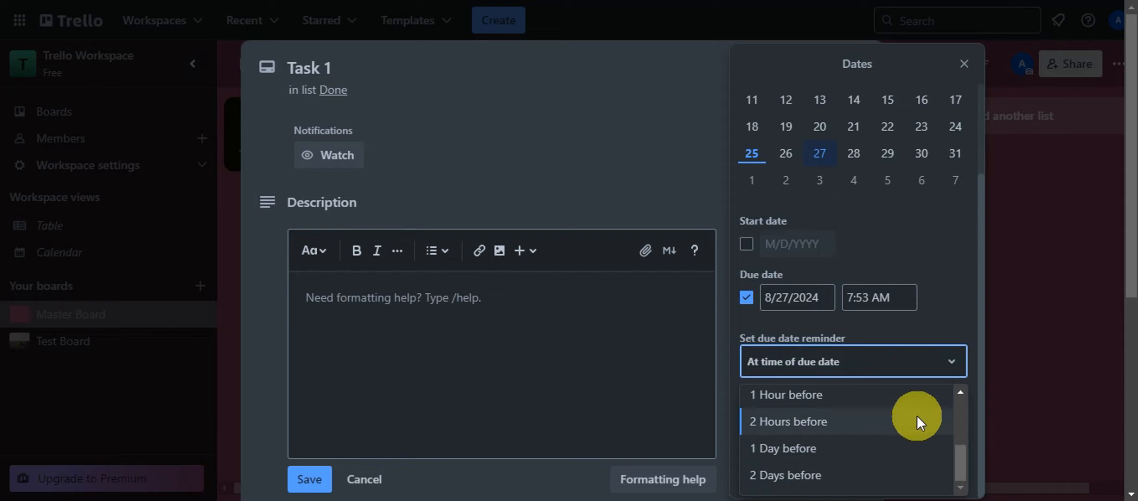
{"action": "left_click", "coordinate": [910, 364]}
{"action": "left_click", "coordinate": [860, 443]}
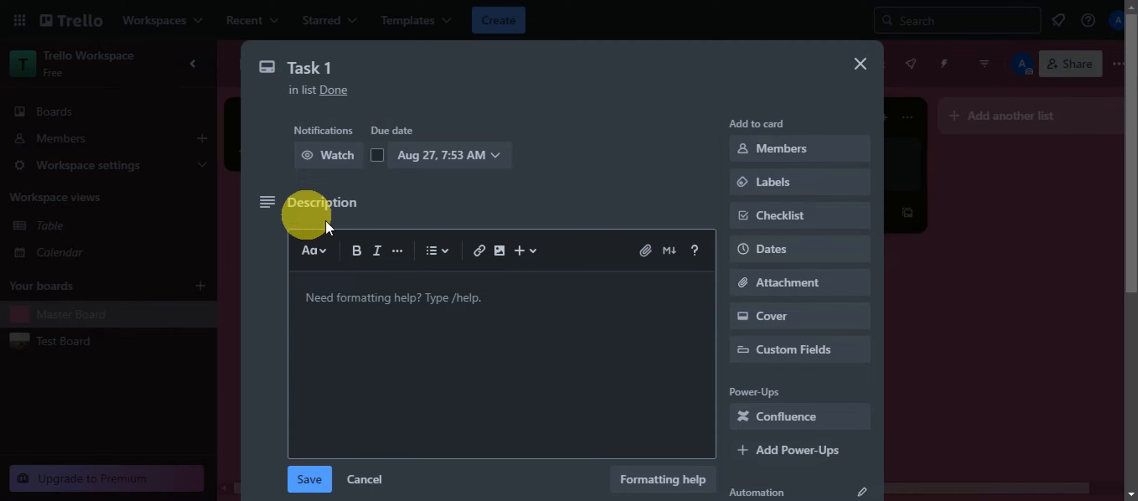
Examine the Task 1 card's activity log and comment box, and close the card
{"action": "scroll", "coordinate": [446, 285], "scroll_direction": "down", "scroll_amount": 4}
{"action": "scroll", "coordinate": [449, 294], "scroll_direction": "down", "scroll_amount": 4}
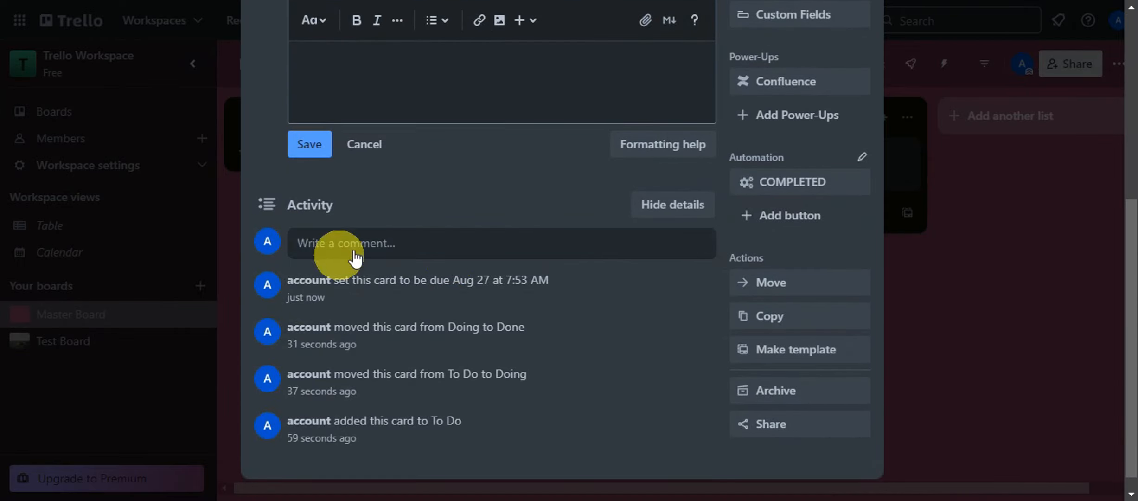
{"action": "left_click", "coordinate": [403, 237]}
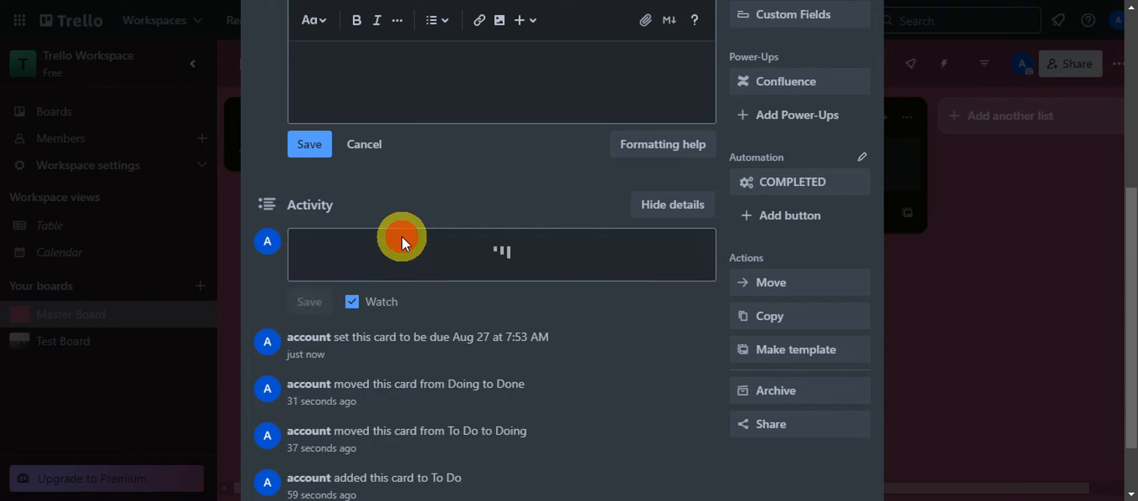
{"action": "left_click", "coordinate": [532, 179]}
{"action": "scroll", "coordinate": [605, 178], "scroll_direction": "up", "scroll_amount": 8}
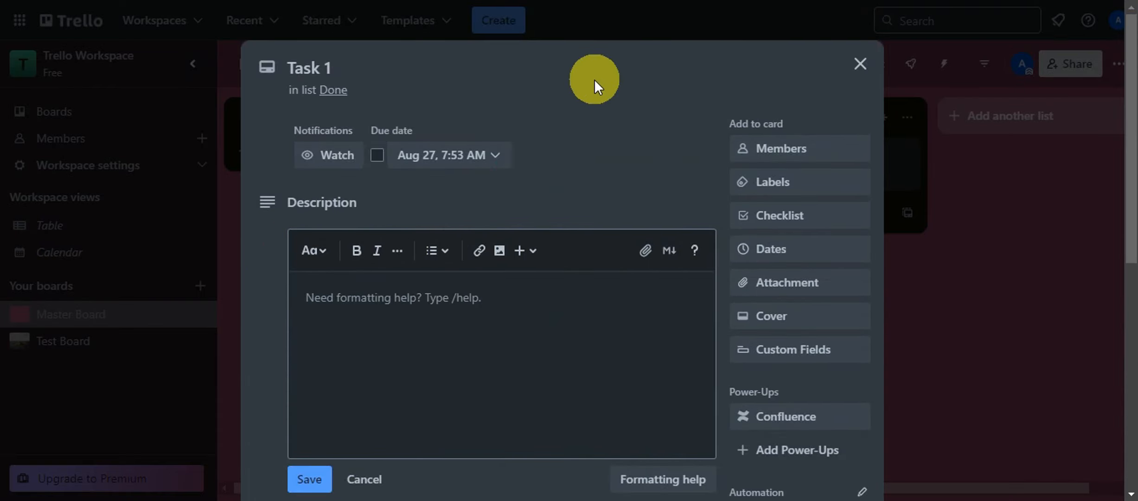
{"action": "left_click", "coordinate": [860, 63]}
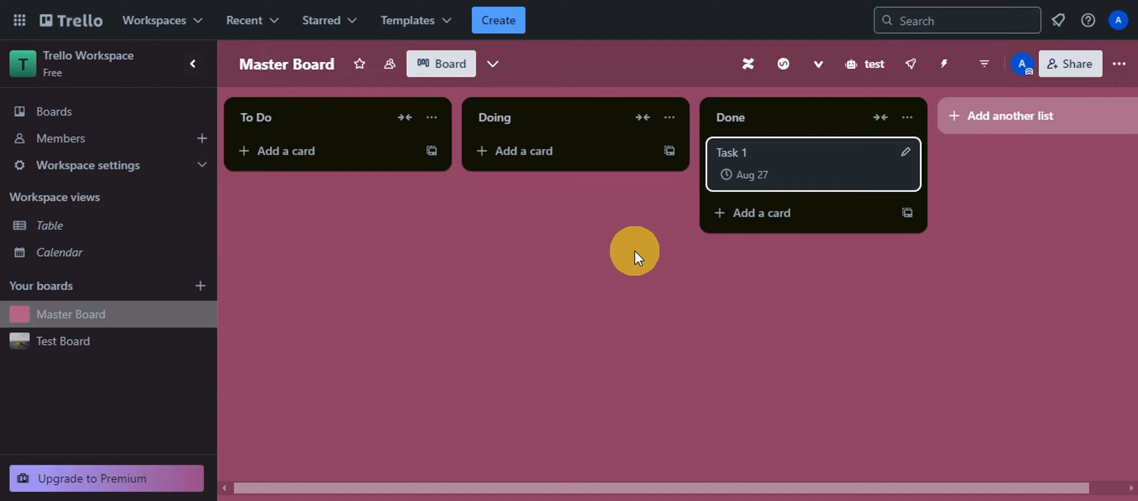
Move the Task 1 card from Done back into To Do and add a card named "Tak 2" below it
{"action": "left_click_drag", "start_coordinate": [785, 172], "coordinate": [320, 173]}
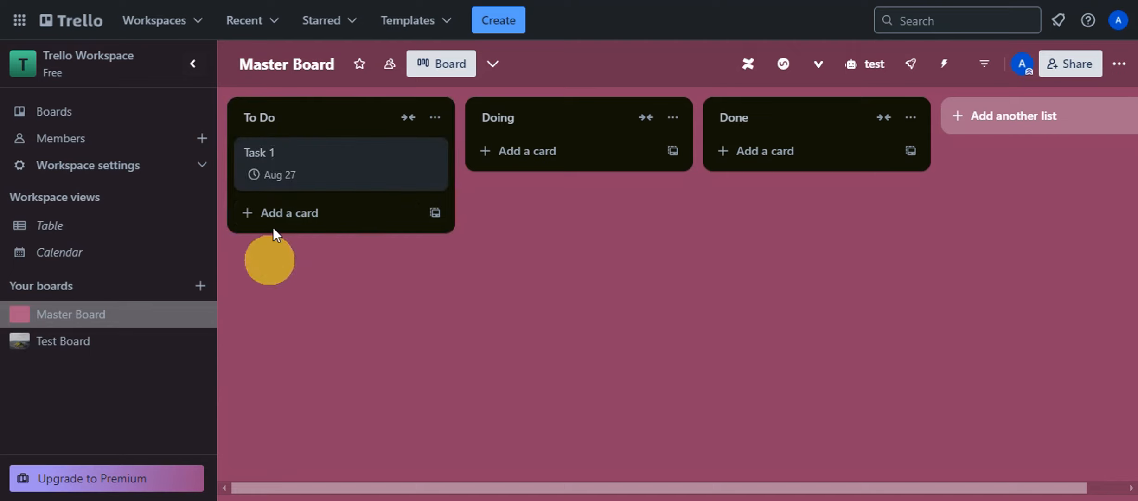
{"action": "left_click", "coordinate": [279, 214]}
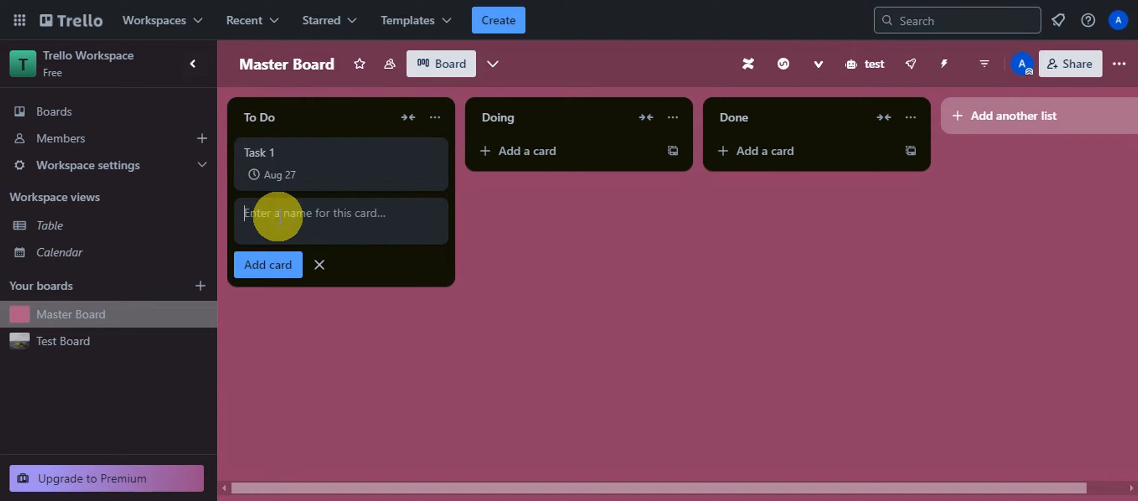
{"action": "type", "text": "Tak 2"}
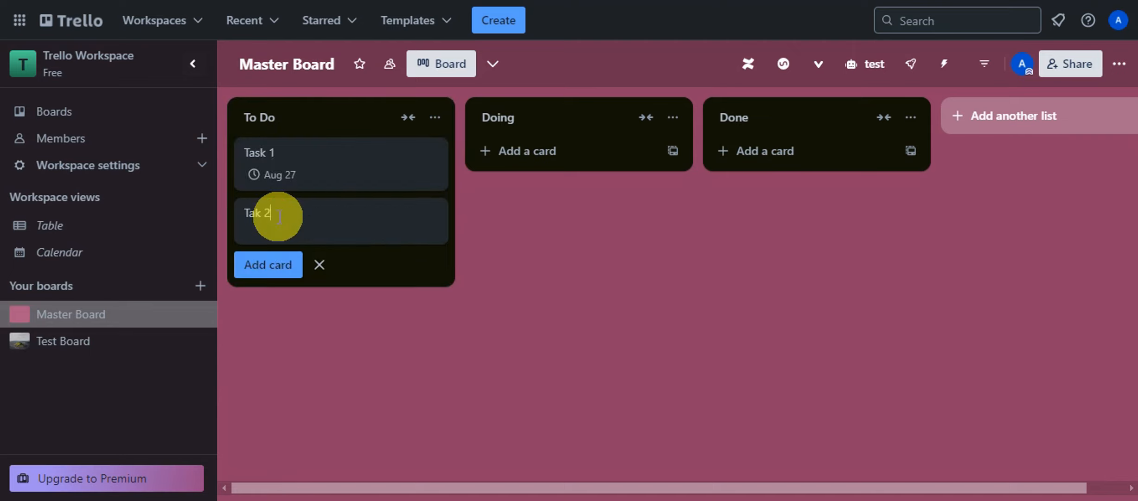
{"action": "key", "text": "Return"}
Add two more cards to the To Do list, named "Task 4" and "Task 3"
{"action": "type", "text": "Tak"}
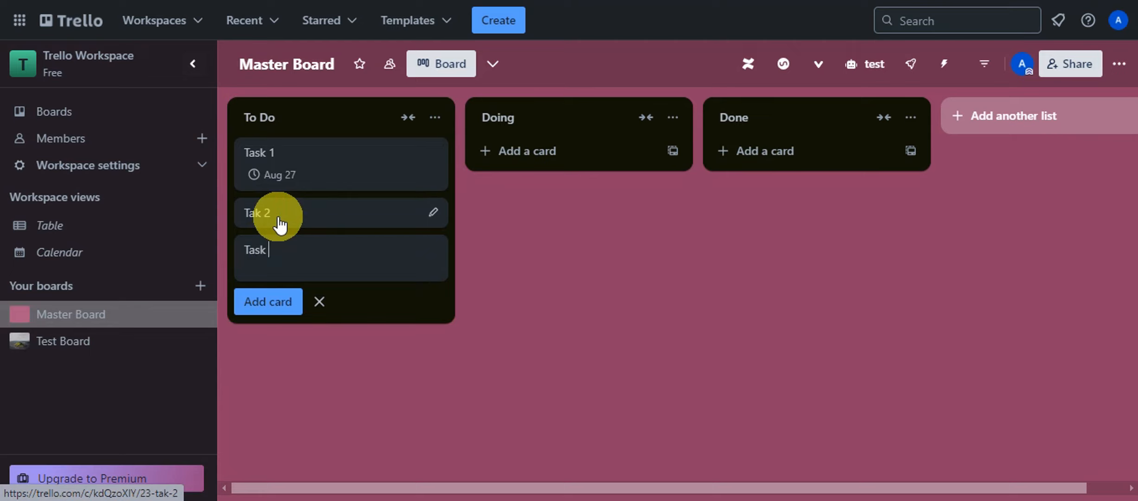
{"action": "key", "text": "Return"}
{"action": "type", "text": "r"}
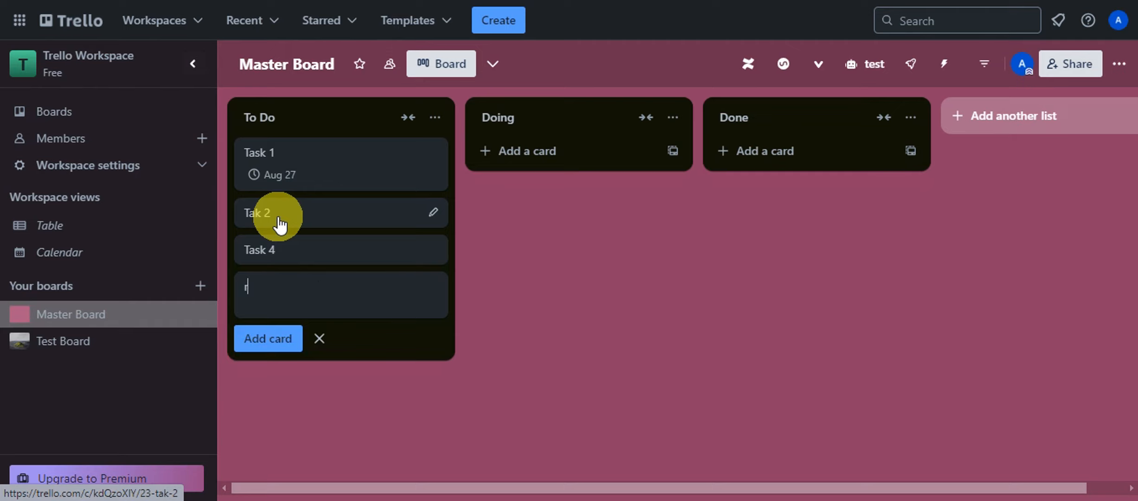
{"action": "type", "text": "a"}
{"action": "key", "text": "BackSpace"}
{"action": "key", "text": "BackSpace"}
{"action": "type", "text": "Task 3"}
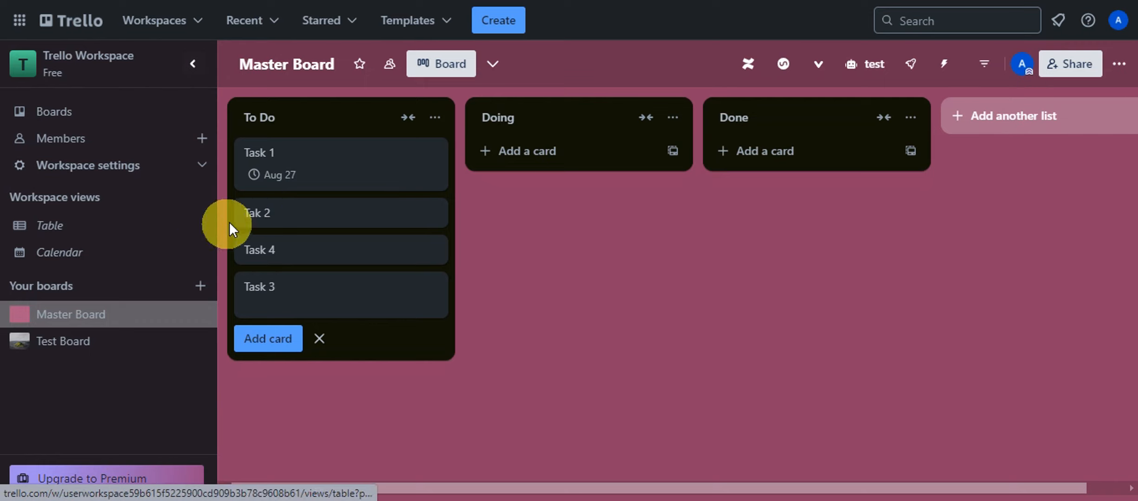
Rename the "Tak 2" card as "Task 2" and move the Task 3 card above Task 4 in To Do
{"action": "left_click", "coordinate": [256, 222]}
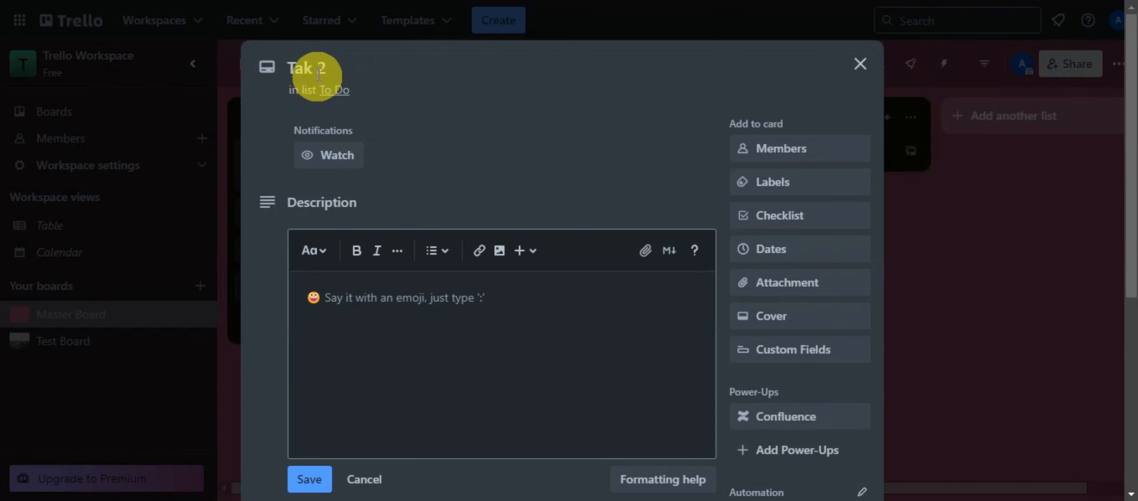
{"action": "left_click", "coordinate": [318, 69]}
{"action": "left_click", "coordinate": [302, 68]}
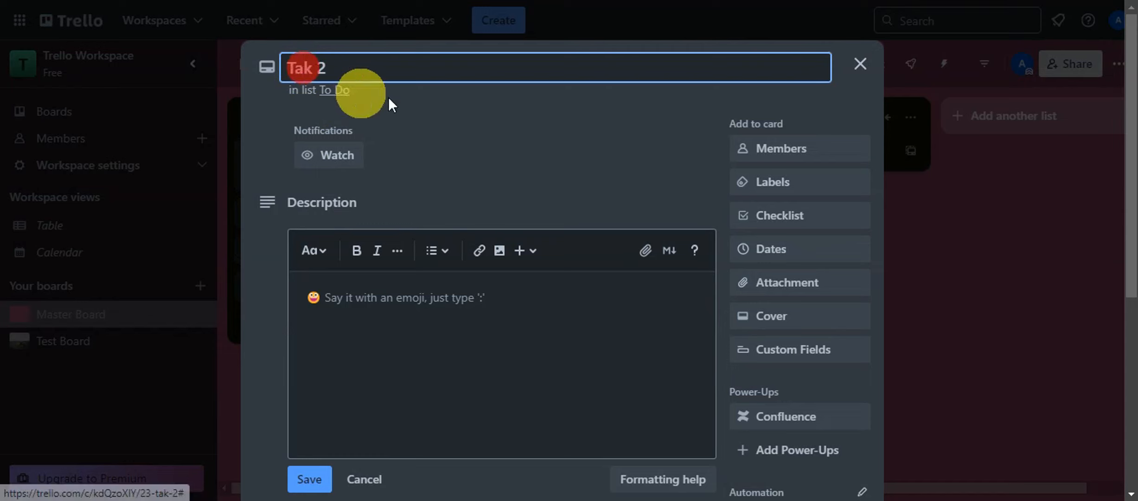
{"action": "type", "text": "s"}
{"action": "left_click", "coordinate": [866, 65]}
{"action": "mouse_move", "coordinate": [313, 246]}
{"action": "left_mouse_down"}
{"action": "mouse_move", "coordinate": [310, 276]}
{"action": "mouse_move", "coordinate": [302, 267]}
{"action": "left_mouse_up"}
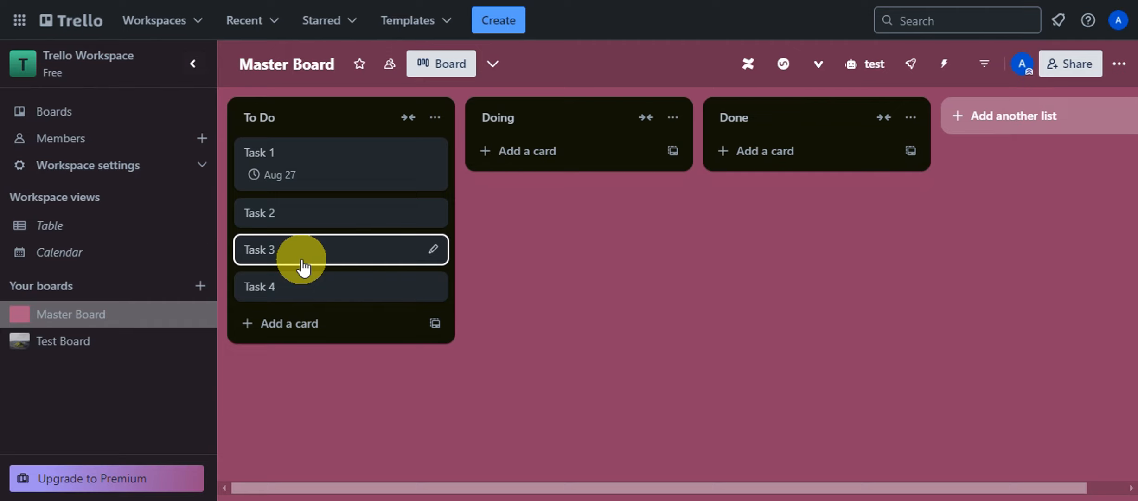
From the Task 1 card, rename the green Label 1 as "IMPORTANT", change its color to dark red and save it
{"action": "left_click", "coordinate": [343, 153]}
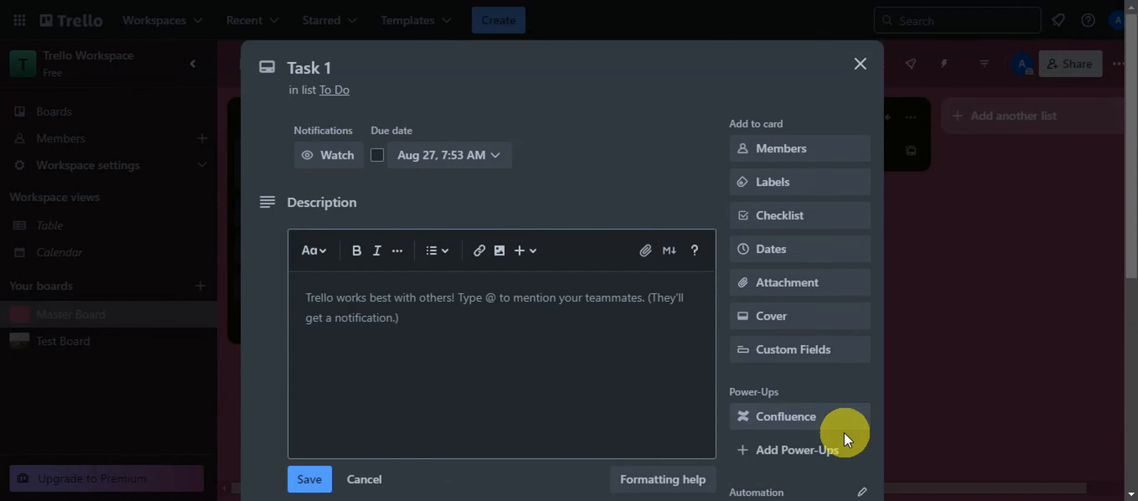
{"action": "left_click", "coordinate": [772, 188]}
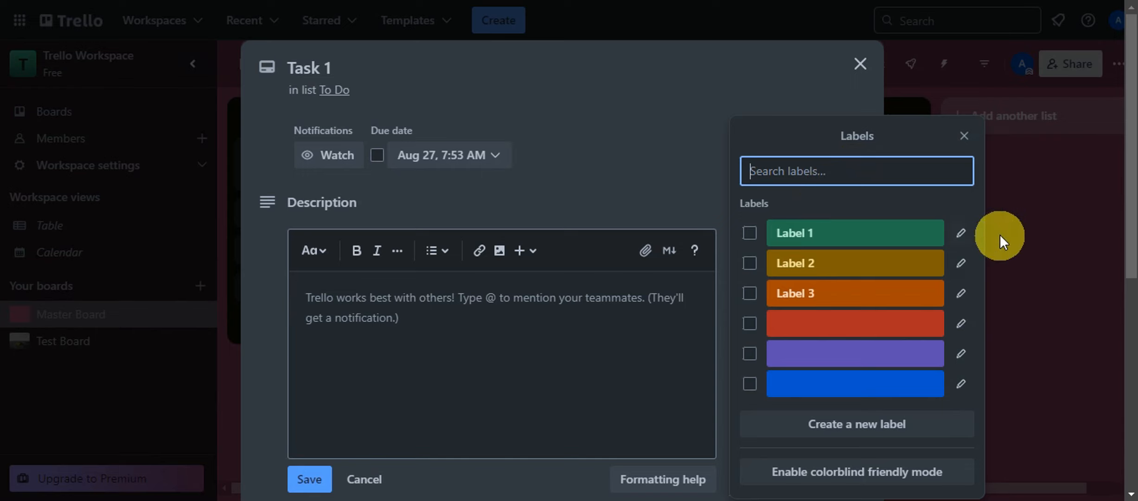
{"action": "left_click", "coordinate": [961, 234]}
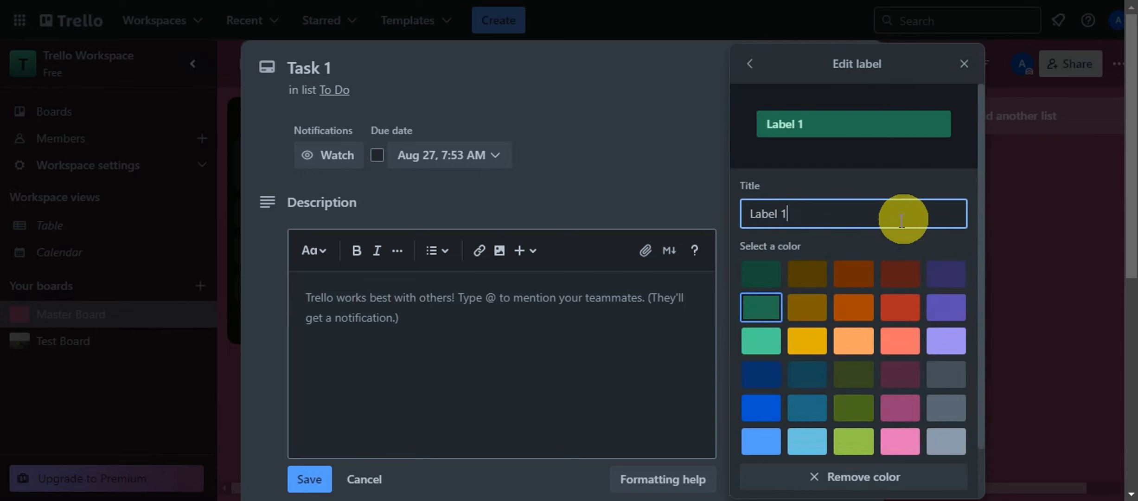
{"action": "left_click_drag", "start_coordinate": [864, 218], "coordinate": [719, 210]}
{"action": "key", "text": "BackSpace"}
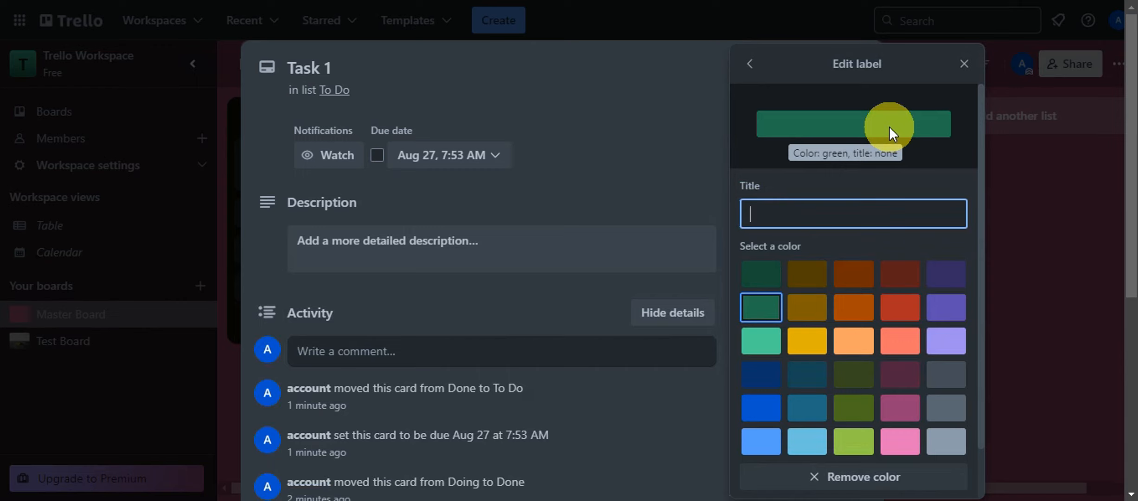
{"action": "type", "text": "IMPORTANT"}
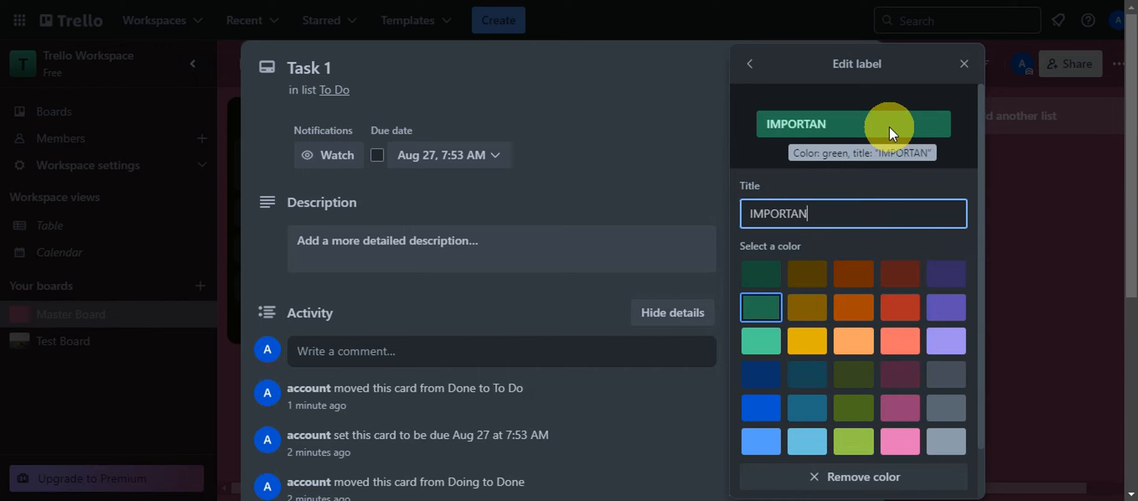
{"action": "left_click", "coordinate": [901, 275]}
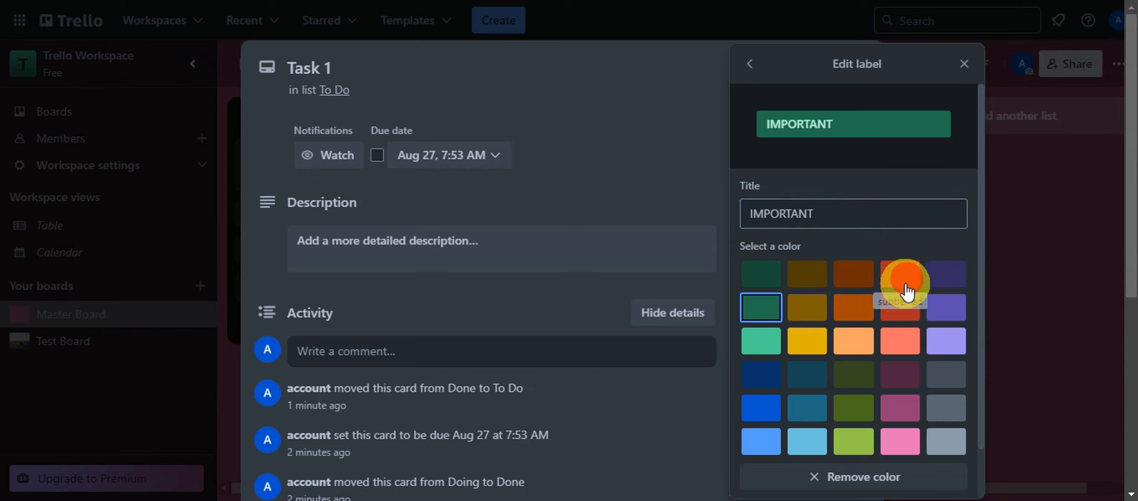
{"action": "scroll", "coordinate": [810, 448], "scroll_direction": "down", "scroll_amount": 2}
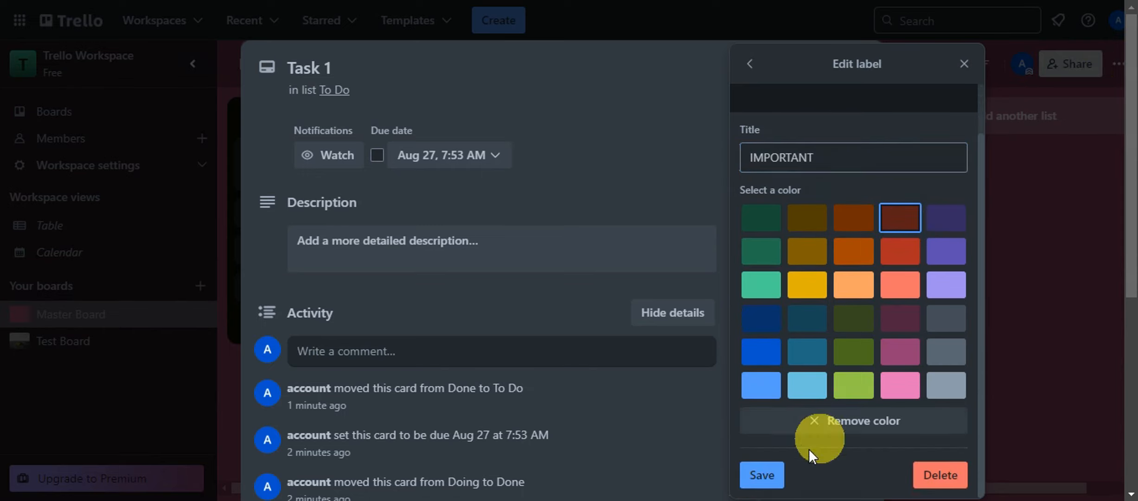
{"action": "left_click", "coordinate": [761, 475]}
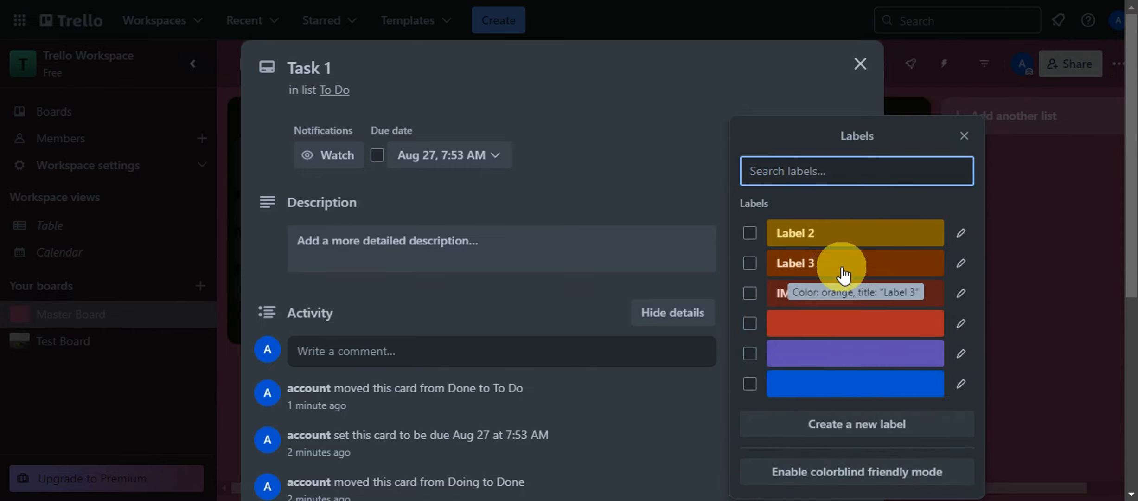
{"action": "left_click", "coordinate": [841, 265]}
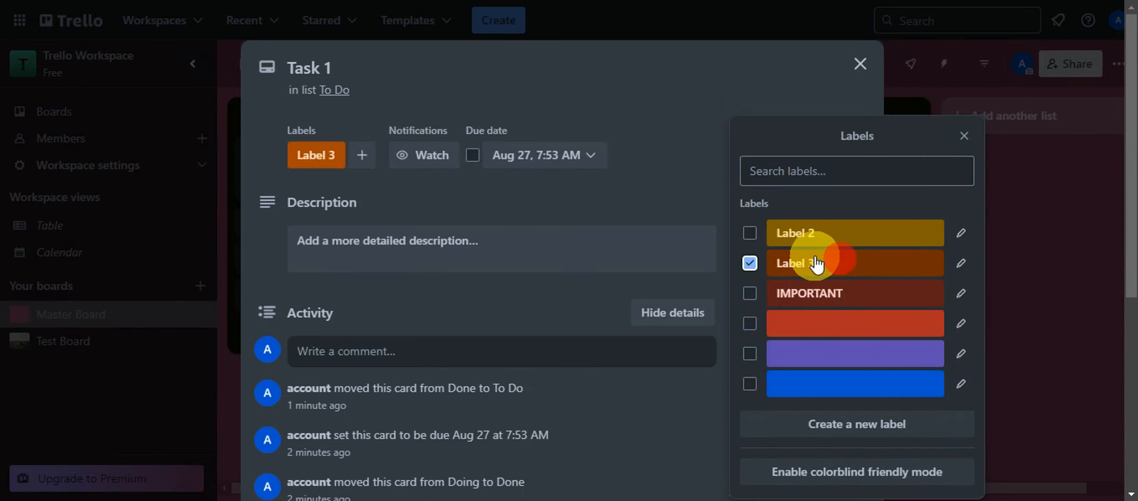
{"action": "left_click", "coordinate": [750, 263]}
{"action": "left_click", "coordinate": [961, 263]}
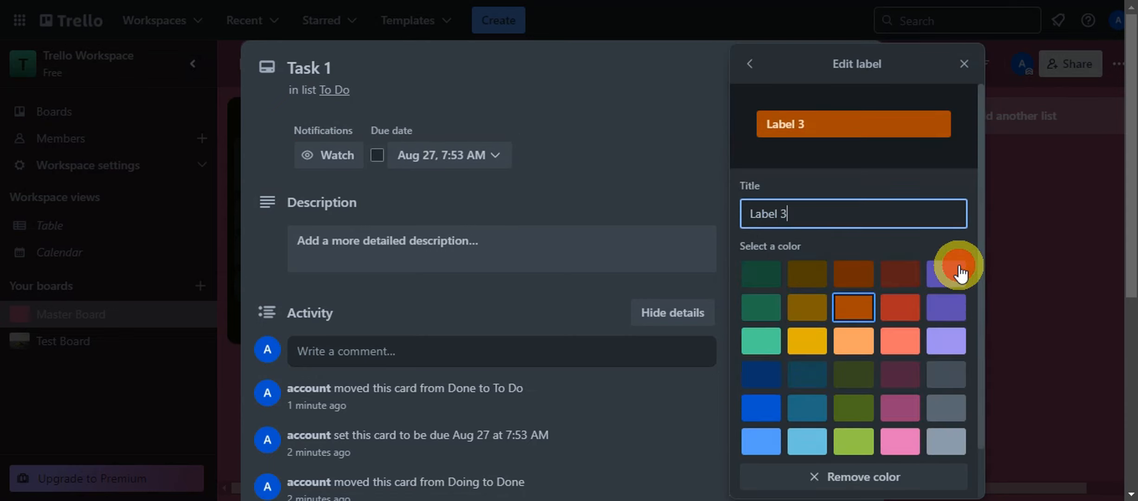
{"action": "triple_click", "coordinate": [863, 217]}
{"action": "key", "text": "BackSpace"}
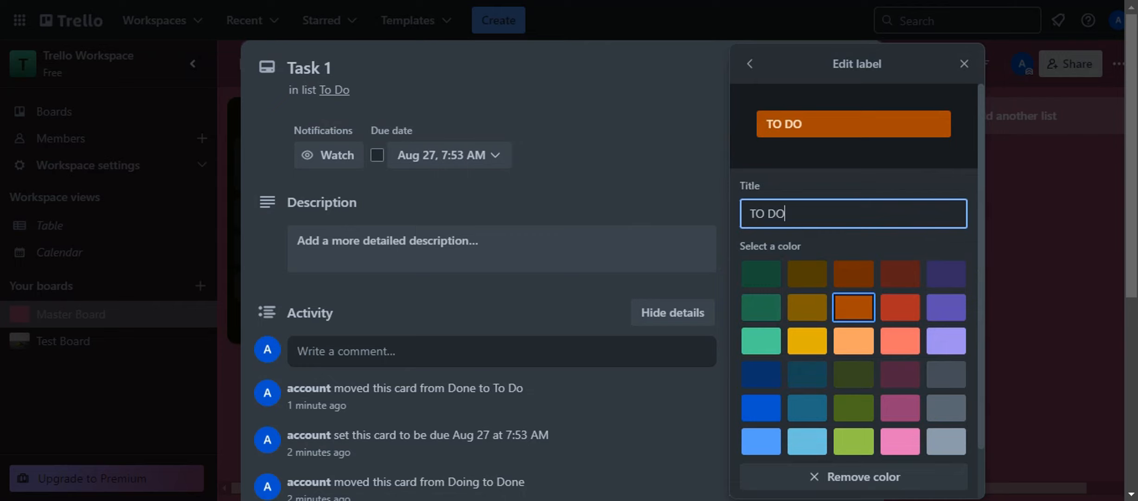
{"action": "left_click", "coordinate": [798, 340]}
{"action": "left_click", "coordinate": [810, 154]}
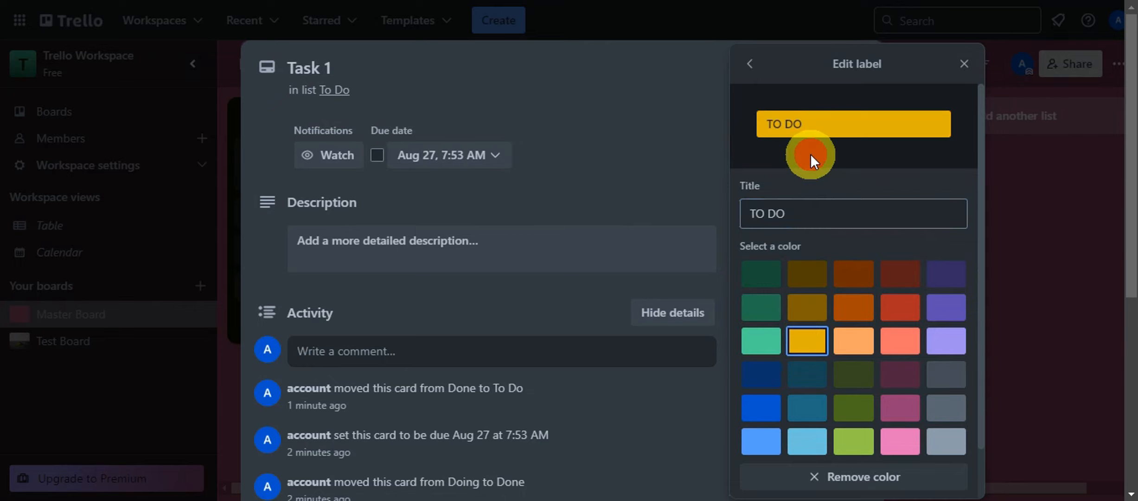
{"action": "left_click", "coordinate": [751, 65]}
Rename the orange Label 3 as "To Do", change its color to bright yellow and save it
{"action": "left_click_drag", "start_coordinate": [811, 263], "coordinate": [944, 270]}
{"action": "left_click", "coordinate": [959, 263]}
{"action": "left_click_drag", "start_coordinate": [838, 216], "coordinate": [743, 233]}
{"action": "key", "text": "BackSpace"}
{"action": "type", "text": "To"}
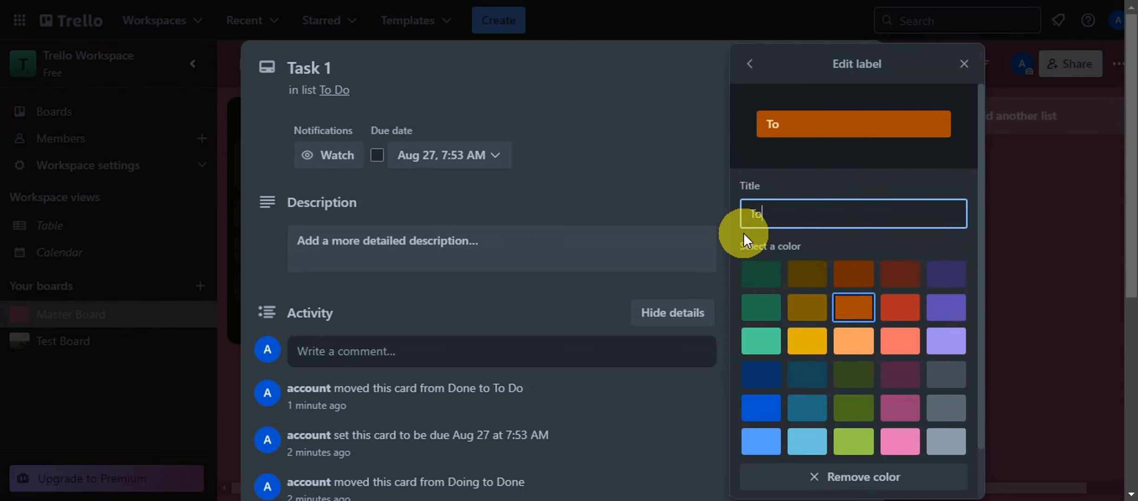
{"action": "type", "text": " Do"}
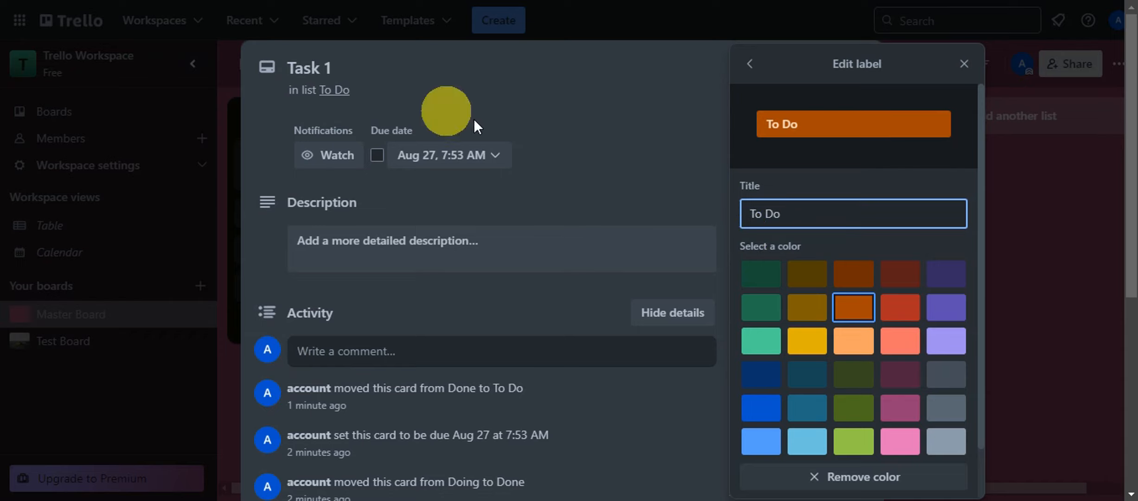
{"action": "left_click", "coordinate": [797, 332]}
{"action": "scroll", "coordinate": [797, 332], "scroll_direction": "down", "scroll_amount": 2}
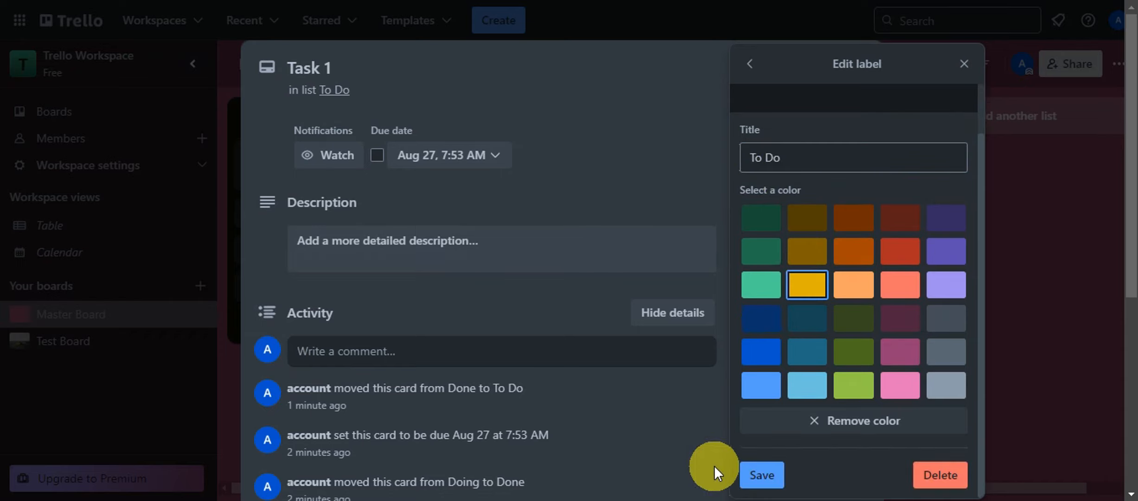
{"action": "left_click", "coordinate": [774, 475]}
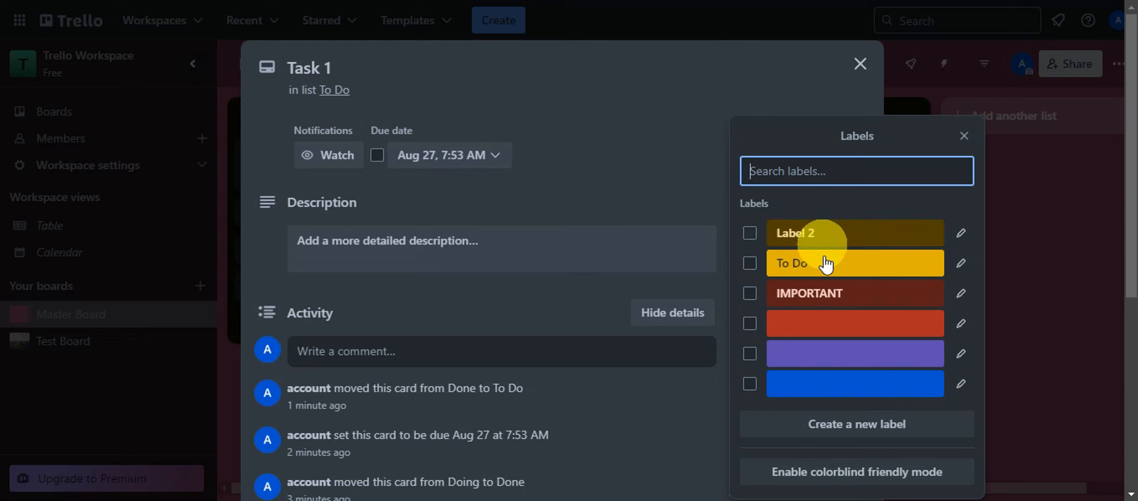
Apply the IMPORTANT label to the Task 1 card and close the card
{"action": "left_click", "coordinate": [844, 297]}
{"action": "left_click", "coordinate": [635, 115]}
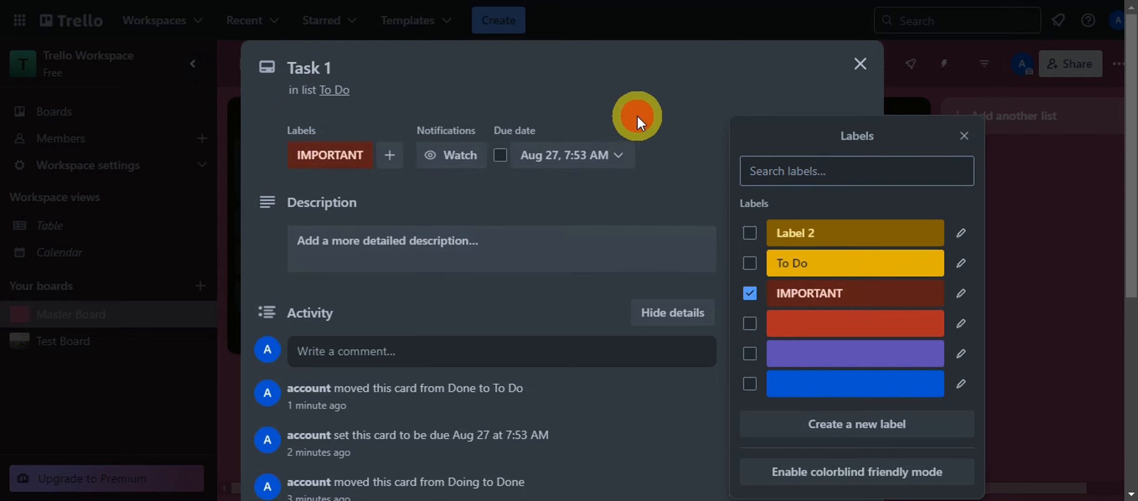
{"action": "left_click", "coordinate": [855, 64]}
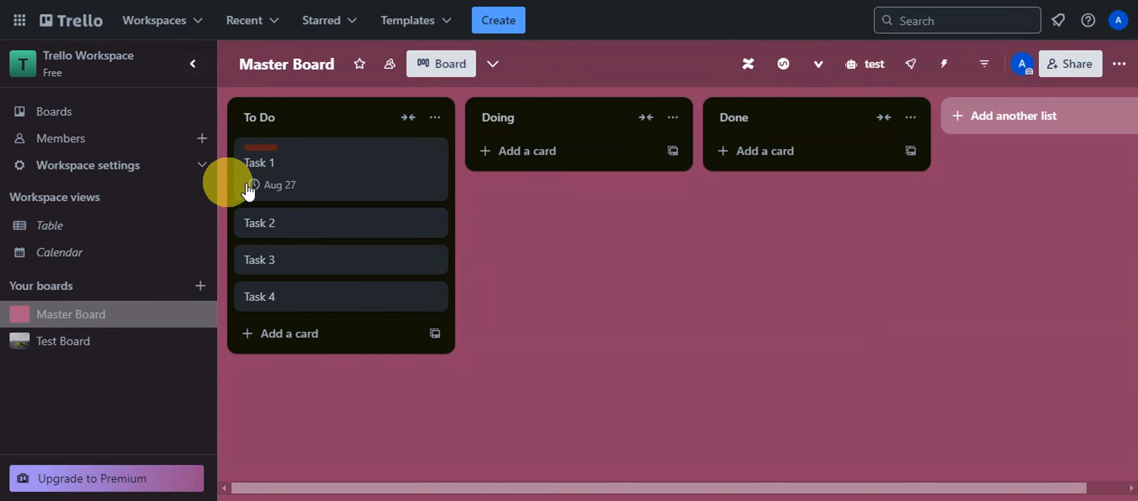
Apply the yellow To Do label to the Task 2 card and close the card
{"action": "left_click", "coordinate": [326, 223]}
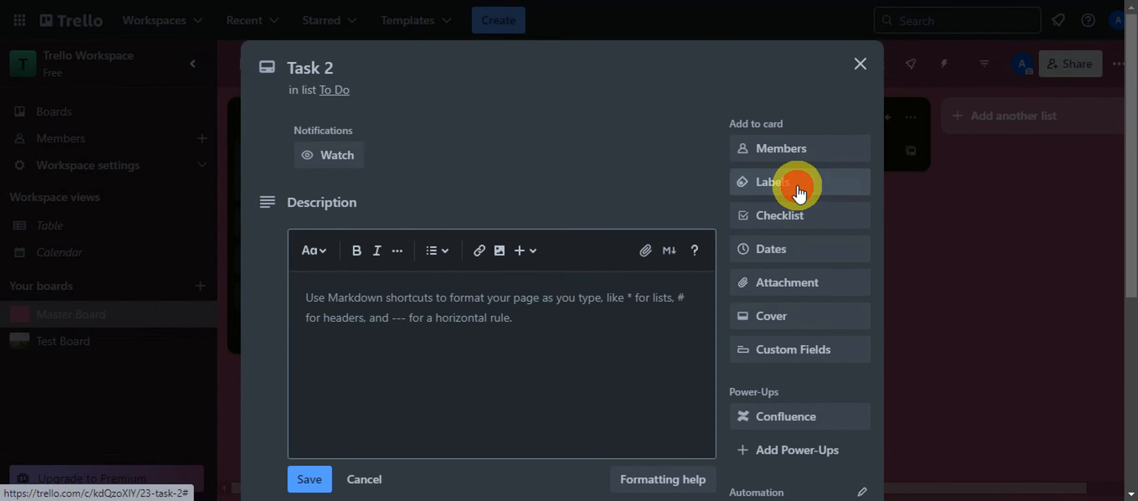
{"action": "left_click", "coordinate": [800, 183]}
{"action": "left_click", "coordinate": [814, 264]}
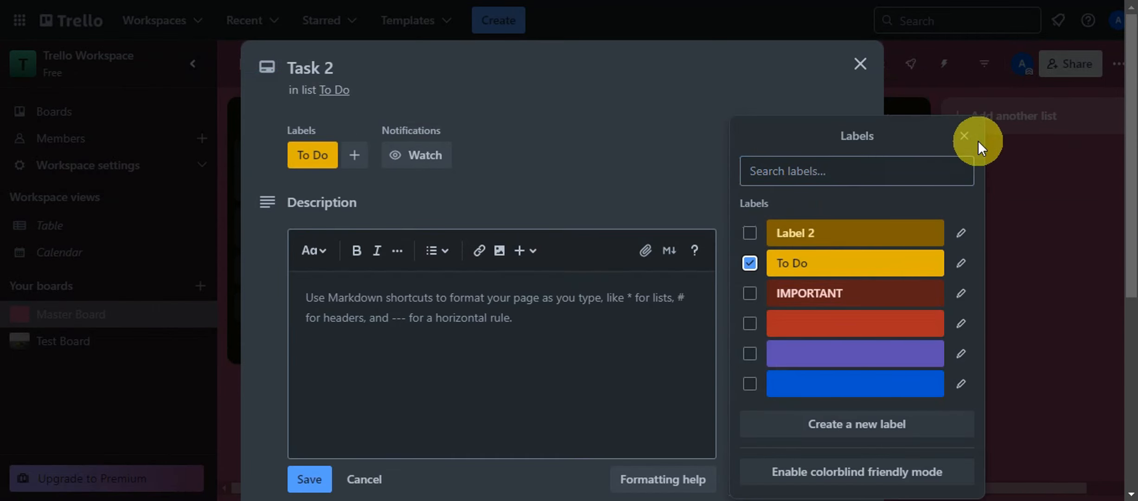
{"action": "left_click", "coordinate": [964, 136]}
{"action": "left_click", "coordinate": [861, 63]}
Apply the yellow To Do label to the Task 3 card and close the card
{"action": "left_click", "coordinate": [369, 281]}
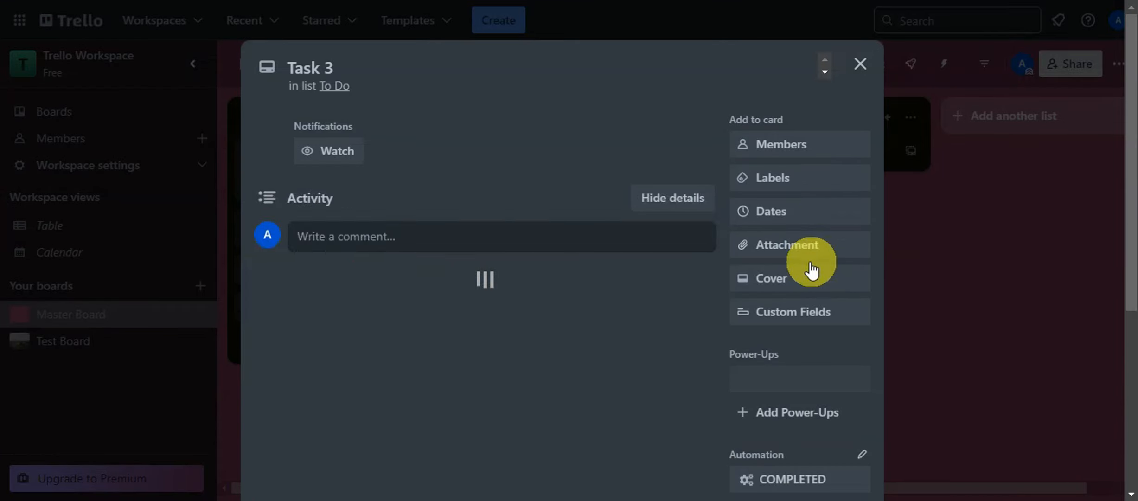
{"action": "left_click", "coordinate": [795, 178]}
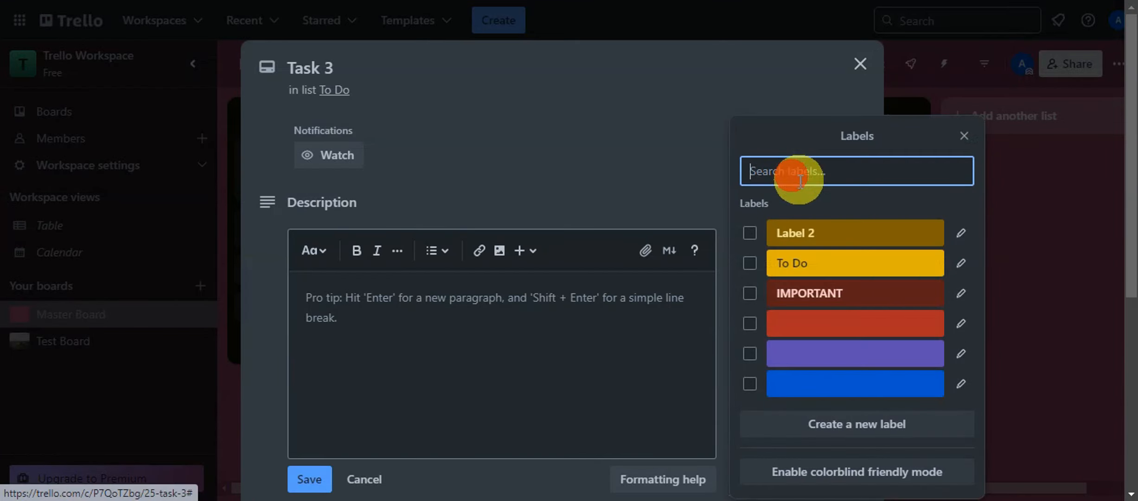
{"action": "left_click", "coordinate": [800, 267]}
{"action": "left_click", "coordinate": [964, 139]}
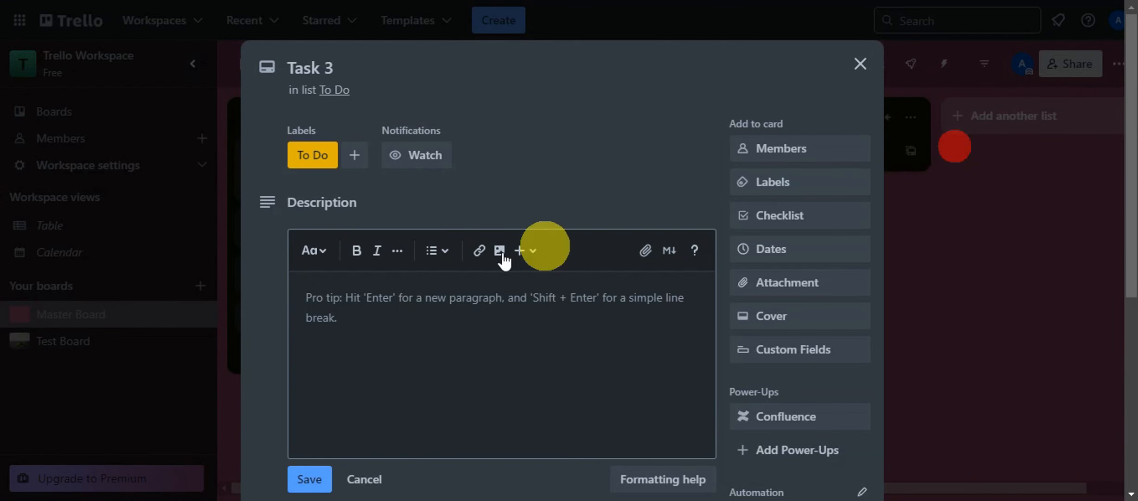
{"action": "left_click", "coordinate": [877, 69]}
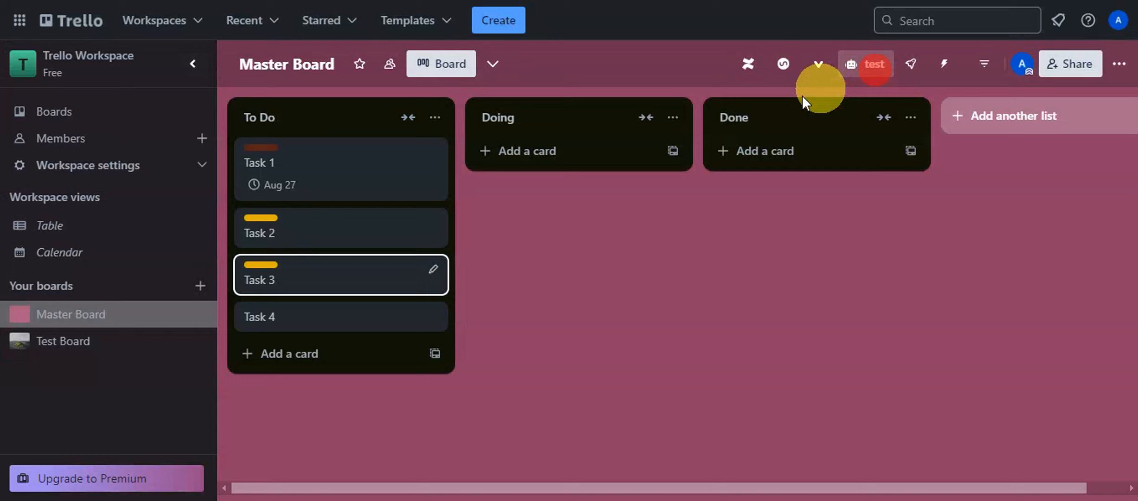
Apply the IMPORTANT label to the Task 4 card in the To Do list
{"action": "left_click", "coordinate": [319, 315]}
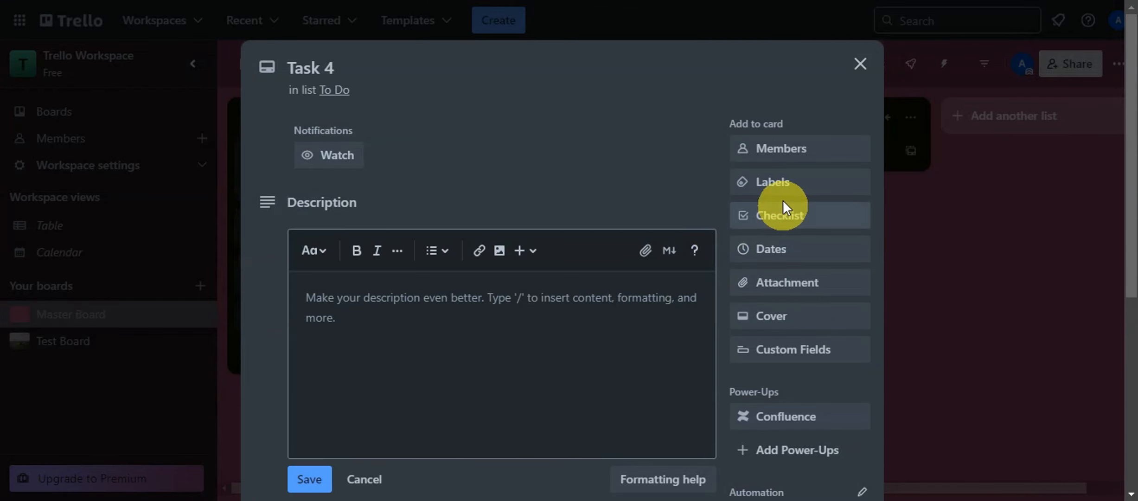
{"action": "left_click", "coordinate": [778, 185]}
{"action": "left_click", "coordinate": [815, 299]}
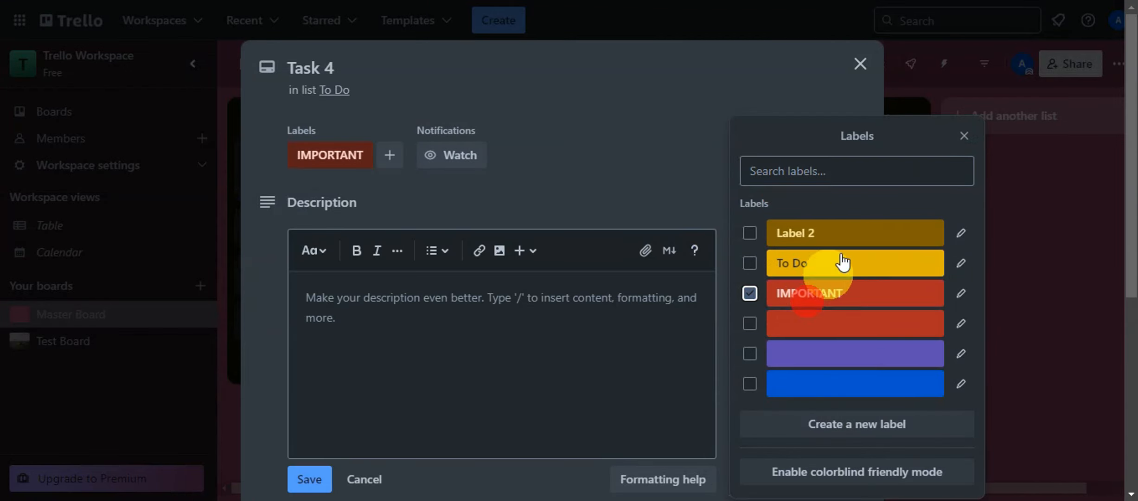
Close the Task 4 card and move it directly below Task 1 in the To Do list
{"action": "left_click", "coordinate": [859, 61]}
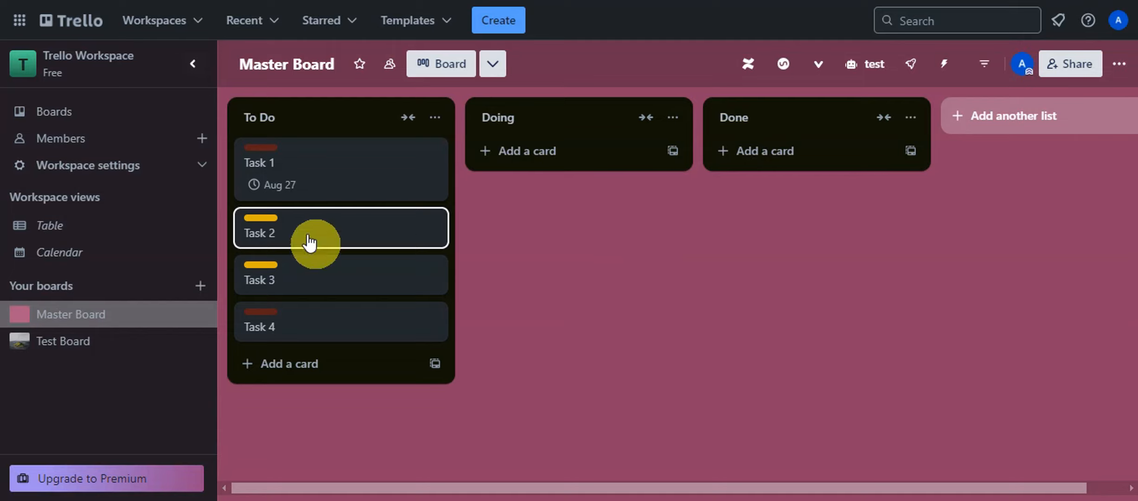
{"action": "left_click_drag", "start_coordinate": [316, 298], "coordinate": [312, 173]}
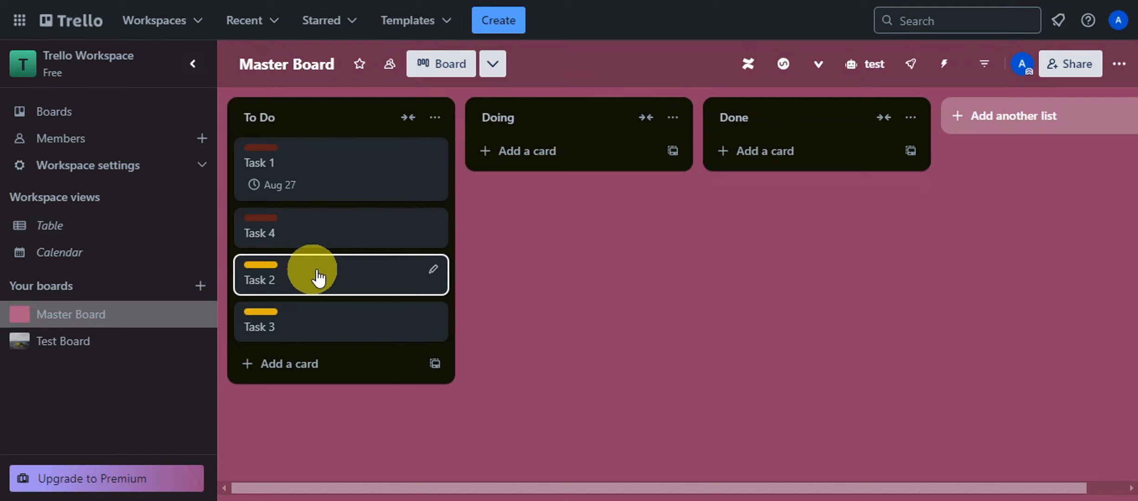
Open the Task 2 card and add a checklist to it with the title Checklist
{"action": "left_click", "coordinate": [376, 277]}
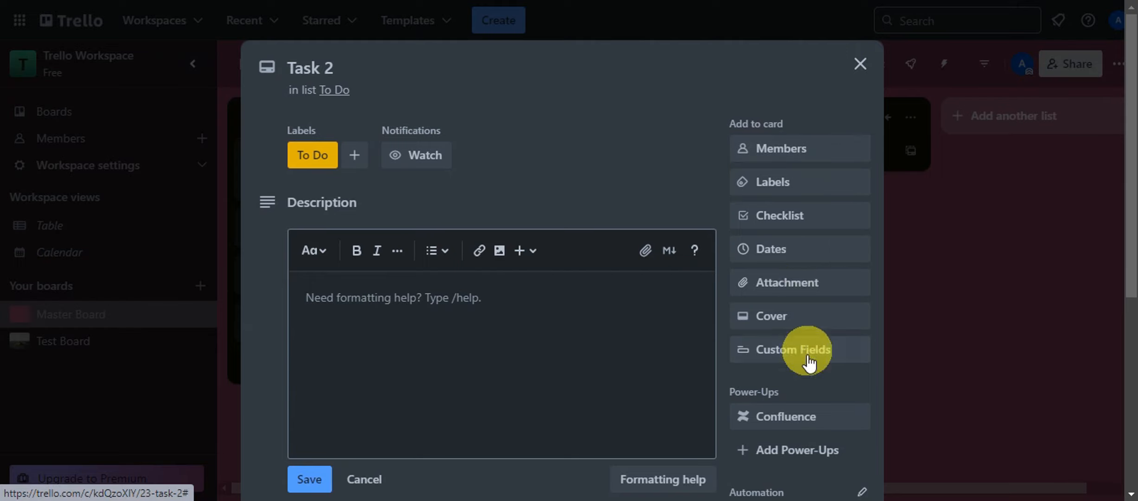
{"action": "left_click", "coordinate": [792, 217]}
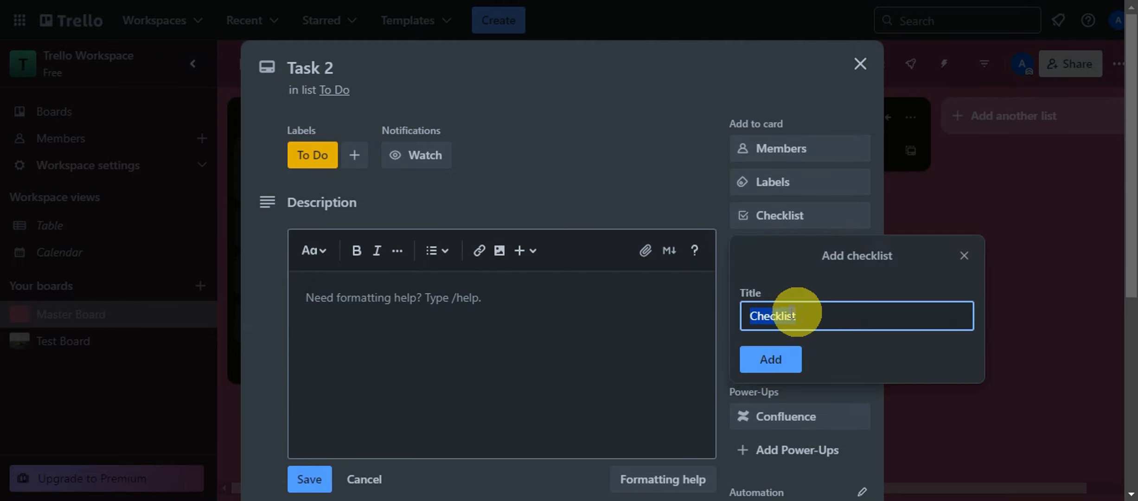
{"action": "left_click", "coordinate": [770, 361]}
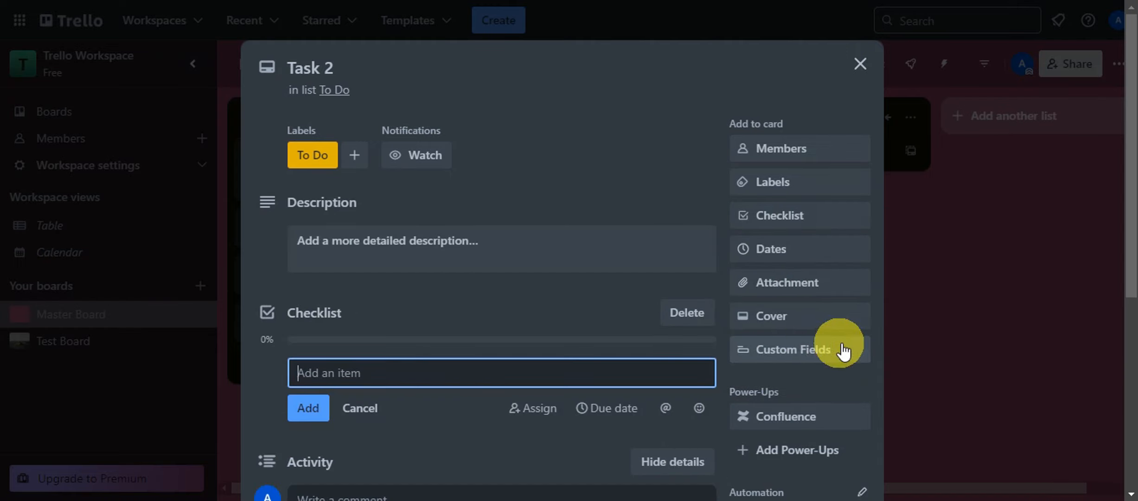
Add the items stask1, stask2 and stask3 to the checklist on the Task 2 card
{"action": "scroll", "coordinate": [548, 266], "scroll_direction": "down", "scroll_amount": 4}
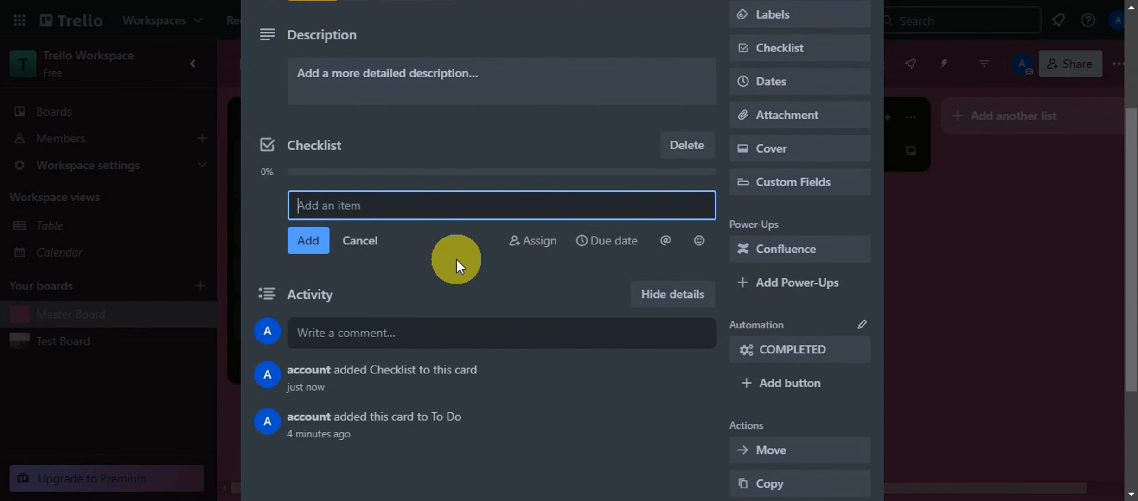
{"action": "type", "text": "stask1"}
{"action": "key", "text": "Return"}
{"action": "type", "text": "s"}
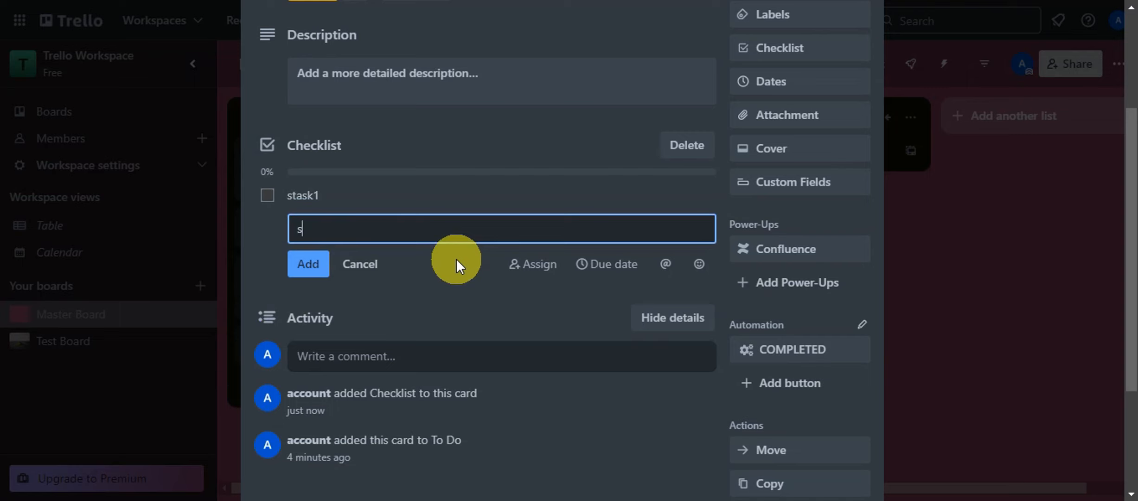
{"action": "type", "text": "task2"}
{"action": "key", "text": "Return"}
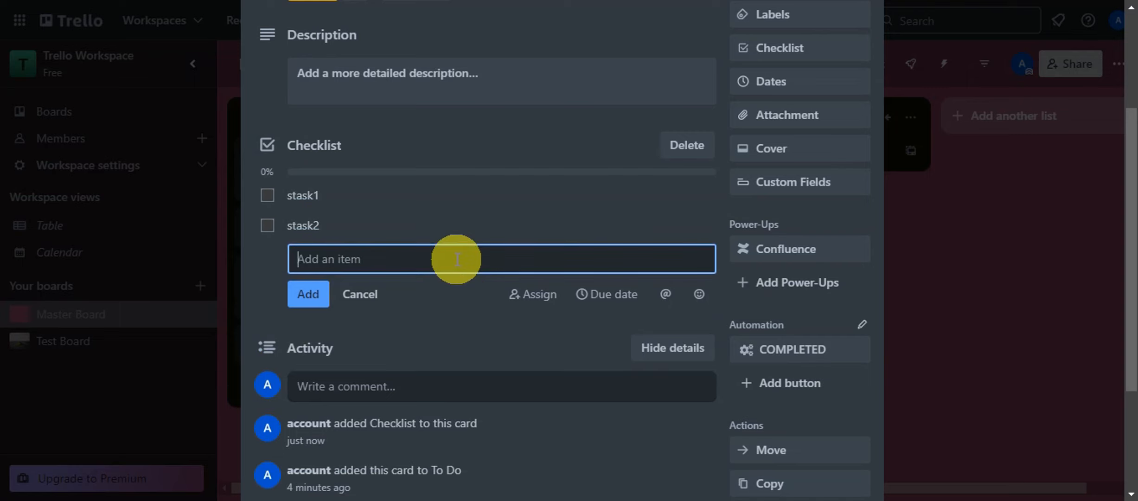
{"action": "type", "text": "stask3"}
{"action": "key", "text": "Return"}
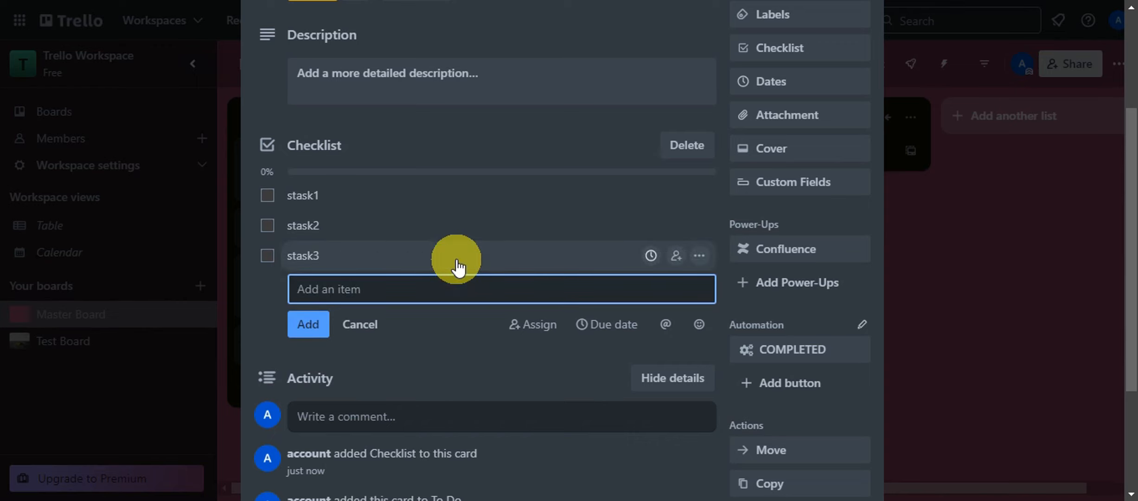
Mark the checklist items stask1, stask2 and stask3 as complete on the Task 2 card
{"action": "left_click", "coordinate": [268, 195]}
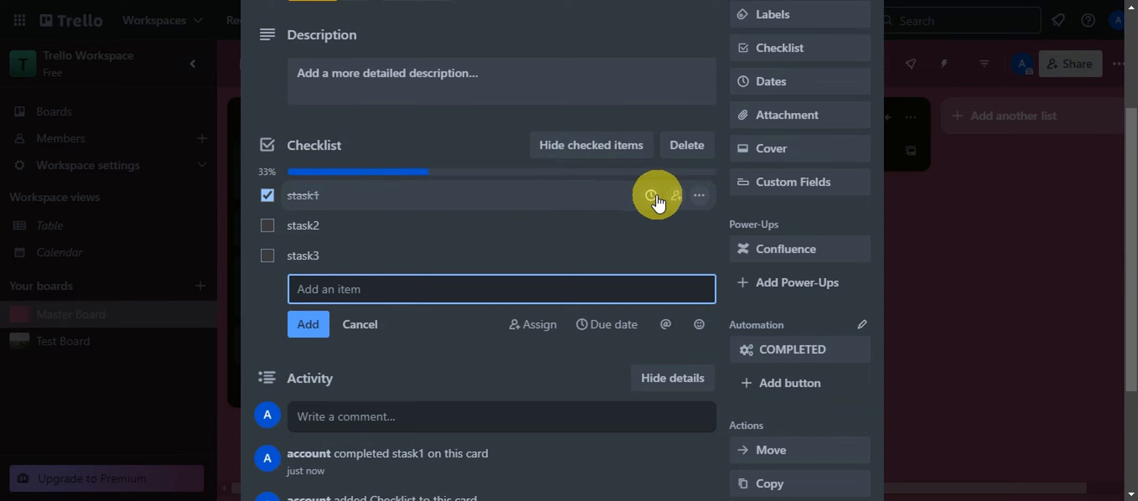
{"action": "left_click", "coordinate": [703, 200]}
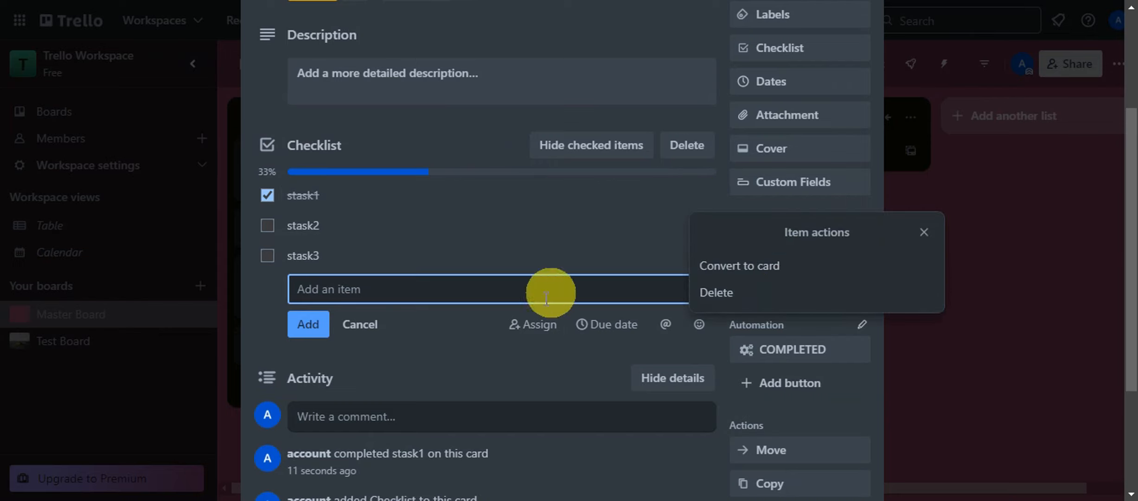
{"action": "left_click", "coordinate": [519, 330]}
{"action": "scroll", "coordinate": [500, 344], "scroll_direction": "up", "scroll_amount": 2}
{"action": "left_click", "coordinate": [265, 308]}
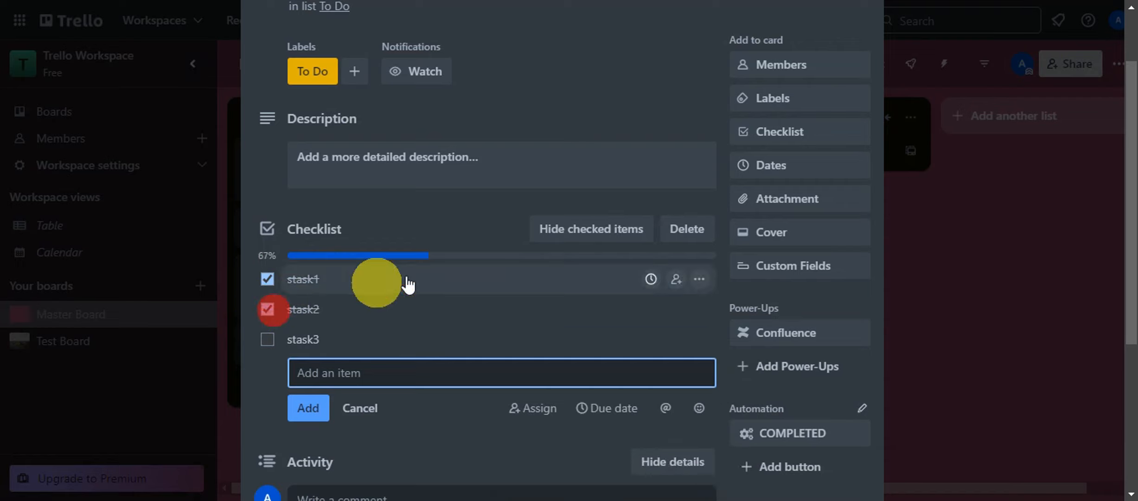
{"action": "scroll", "coordinate": [407, 285], "scroll_direction": "up", "scroll_amount": 2}
{"action": "left_click", "coordinate": [270, 423]}
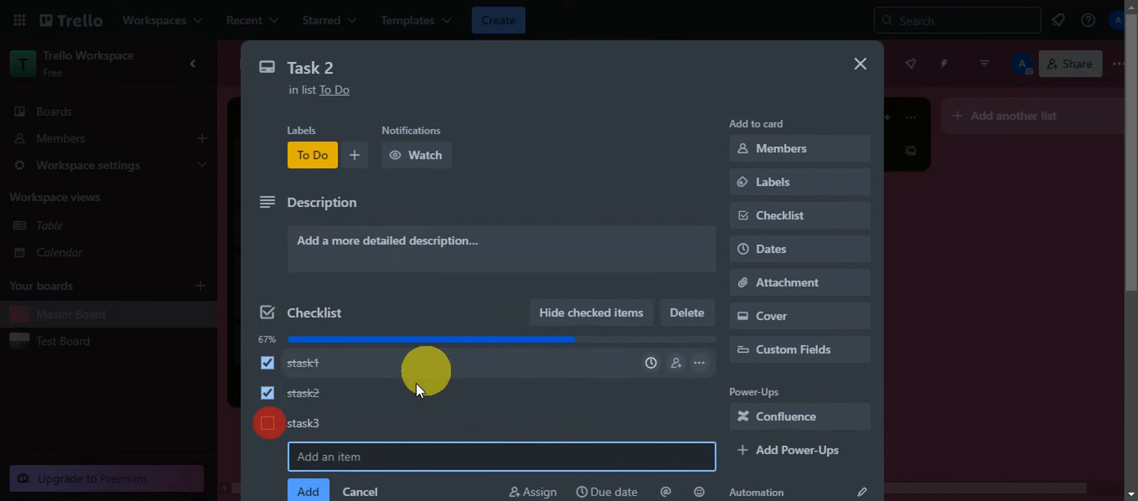
{"action": "left_click", "coordinate": [271, 422]}
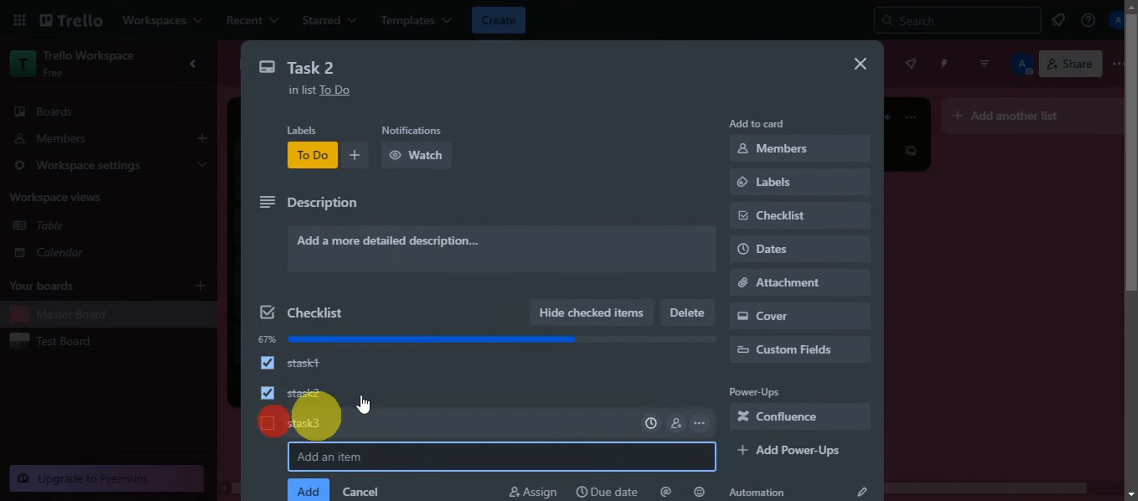
{"action": "left_click", "coordinate": [267, 422]}
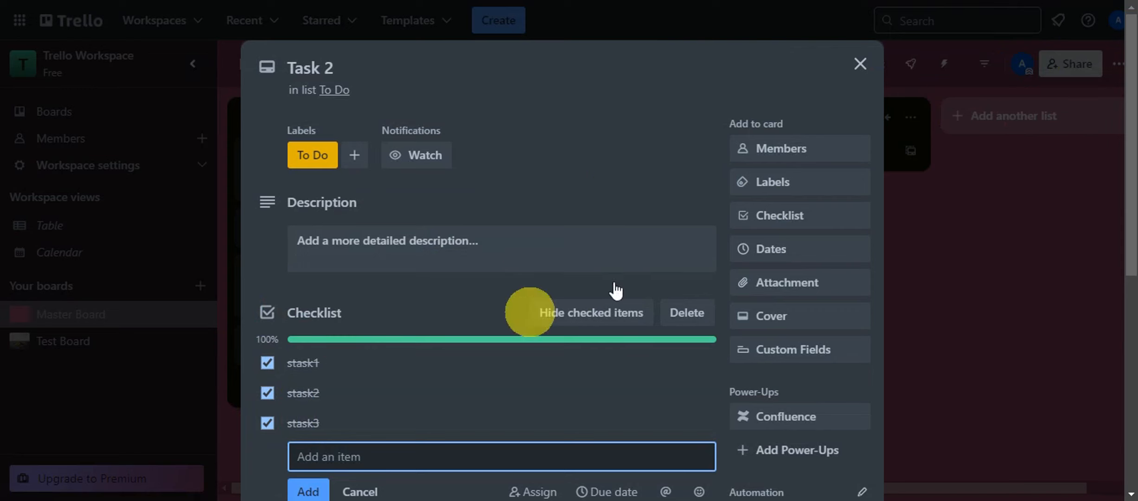
Close the Task 2 card and move it from the To Do list to the Done list
{"action": "left_click", "coordinate": [860, 65]}
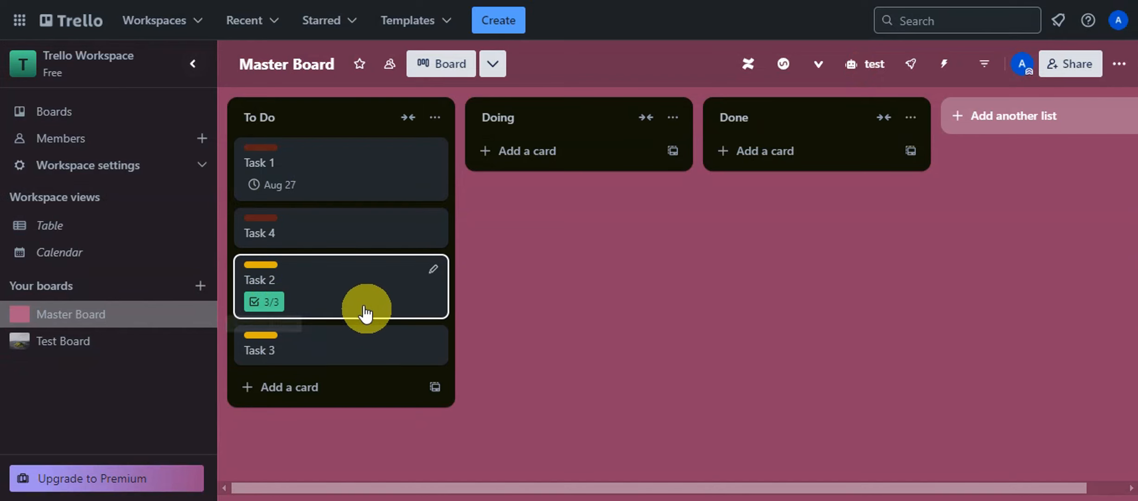
{"action": "left_click_drag", "start_coordinate": [363, 311], "coordinate": [826, 178]}
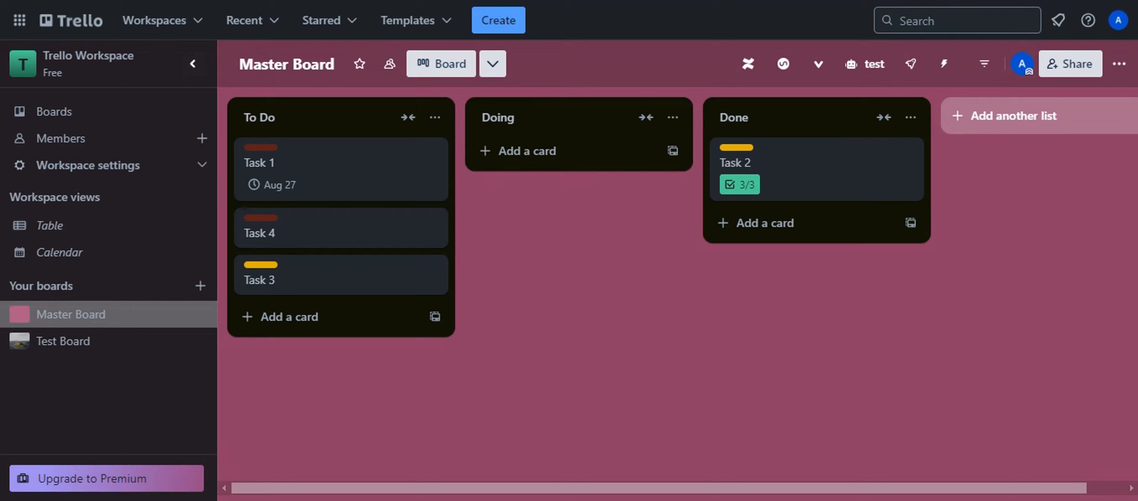
Convert the stask1 checklist item of the Task 2 card into its own card and close Task 2
{"action": "left_click", "coordinate": [847, 182]}
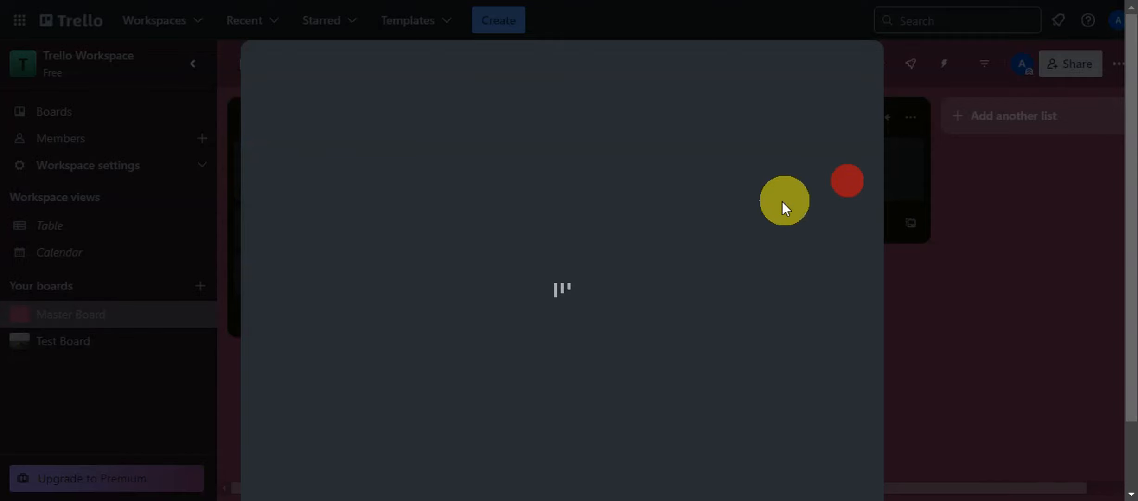
{"action": "scroll", "coordinate": [552, 250], "scroll_direction": "down", "scroll_amount": 4}
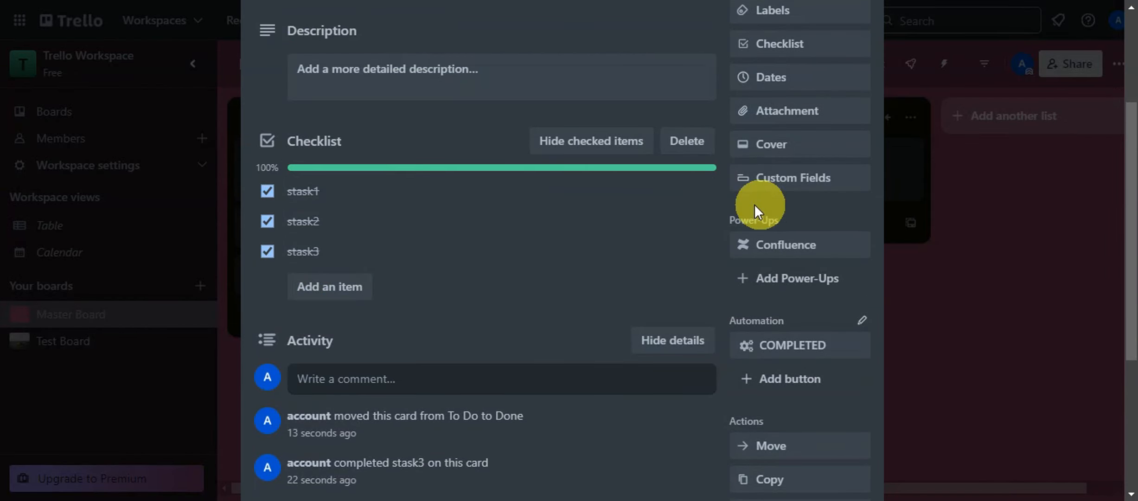
{"action": "left_click", "coordinate": [700, 199]}
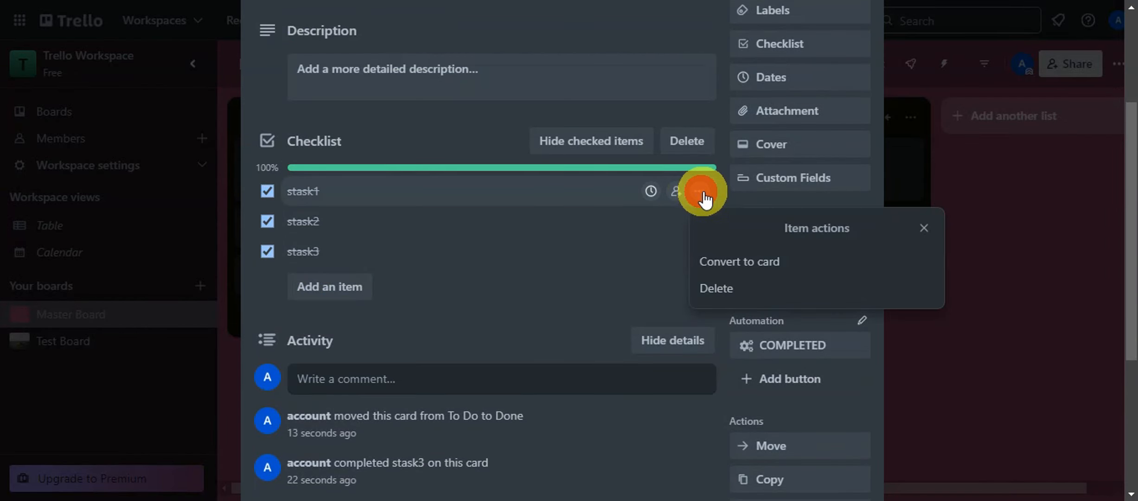
{"action": "left_click", "coordinate": [729, 262]}
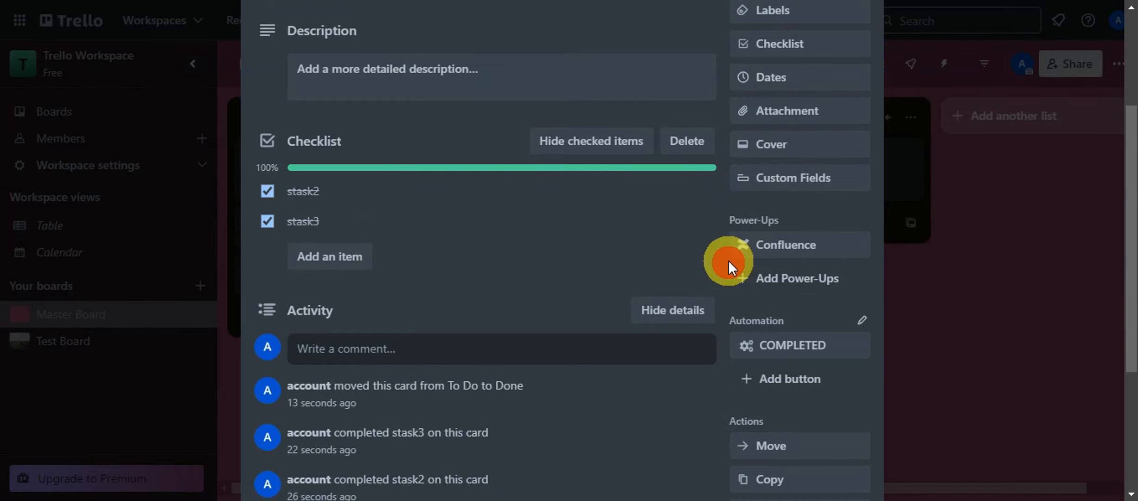
{"action": "scroll", "coordinate": [844, 89], "scroll_direction": "up", "scroll_amount": 4}
{"action": "left_click", "coordinate": [855, 69]}
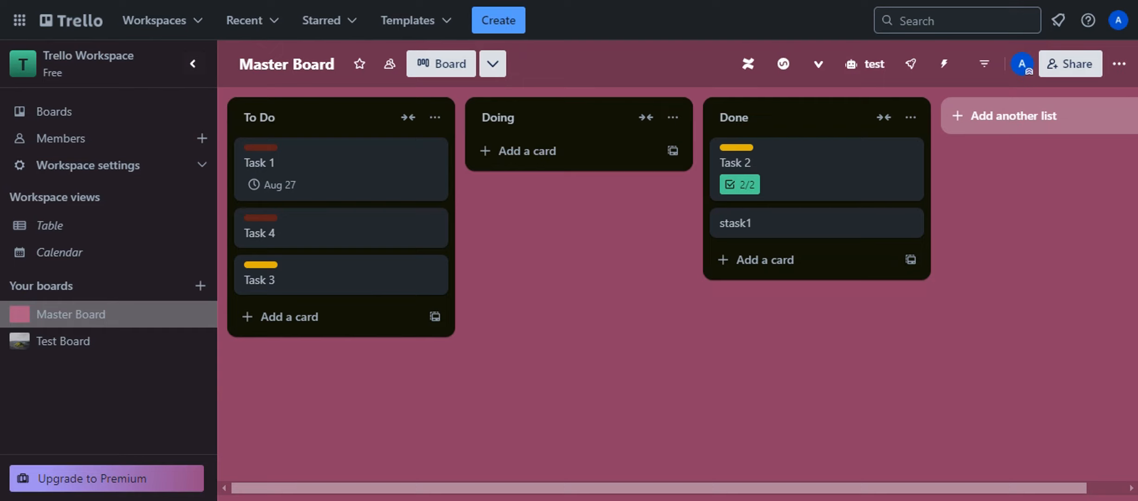
Add a list named Projects and move it to the front of the board, before To Do
{"action": "left_click", "coordinate": [1028, 111]}
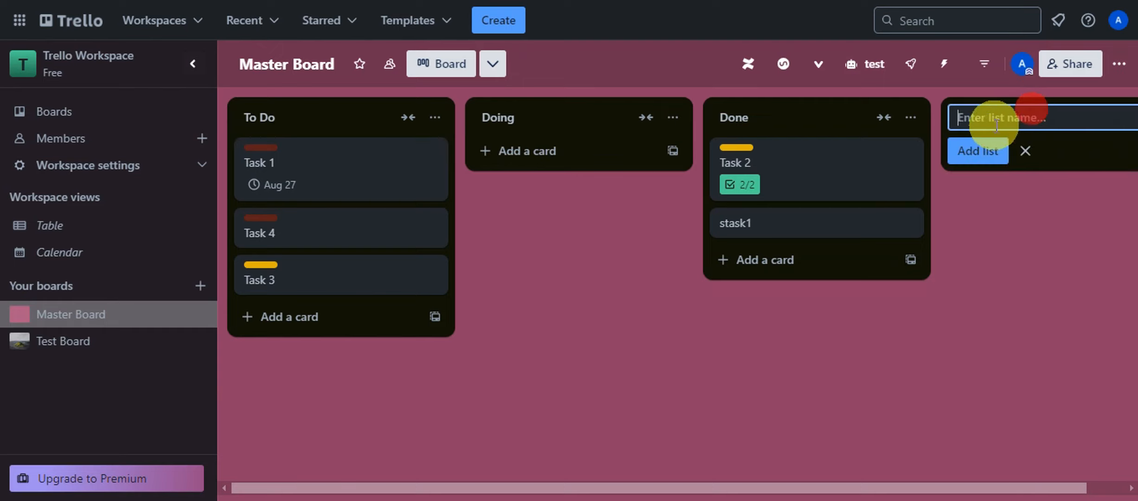
{"action": "type", "text": "Projects"}
{"action": "left_click", "coordinate": [985, 150]}
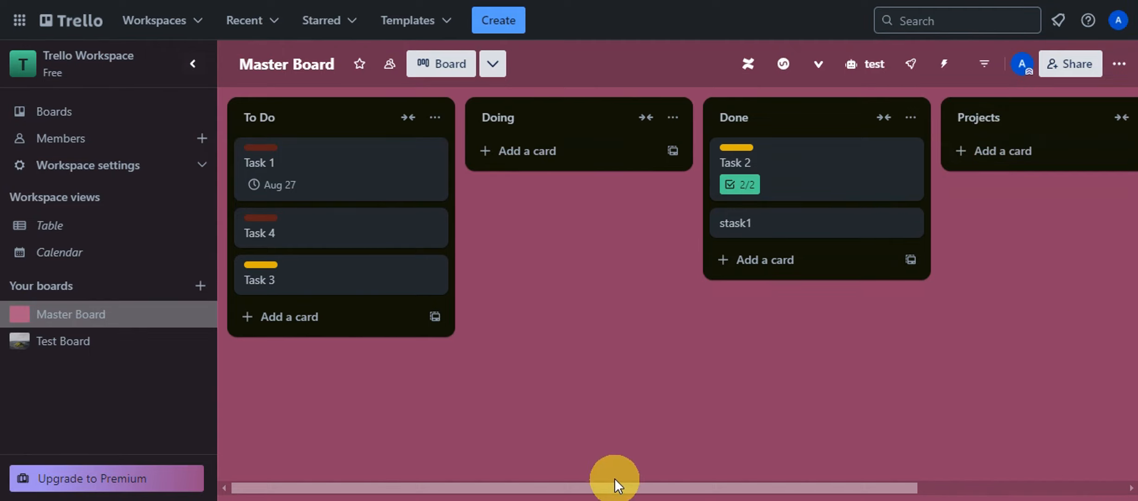
{"action": "left_click_drag", "start_coordinate": [618, 489], "coordinate": [746, 485]}
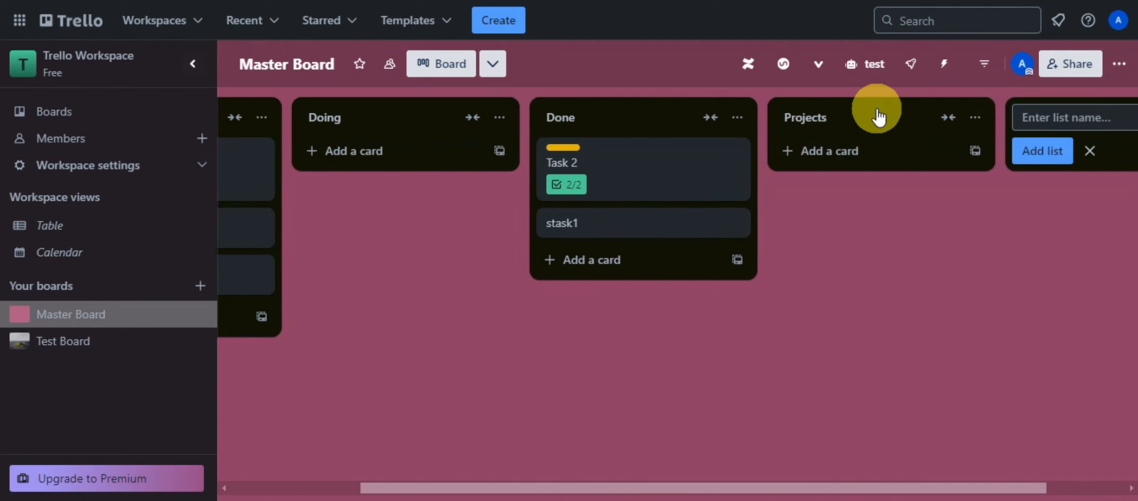
{"action": "left_click_drag", "start_coordinate": [875, 112], "coordinate": [348, 112]}
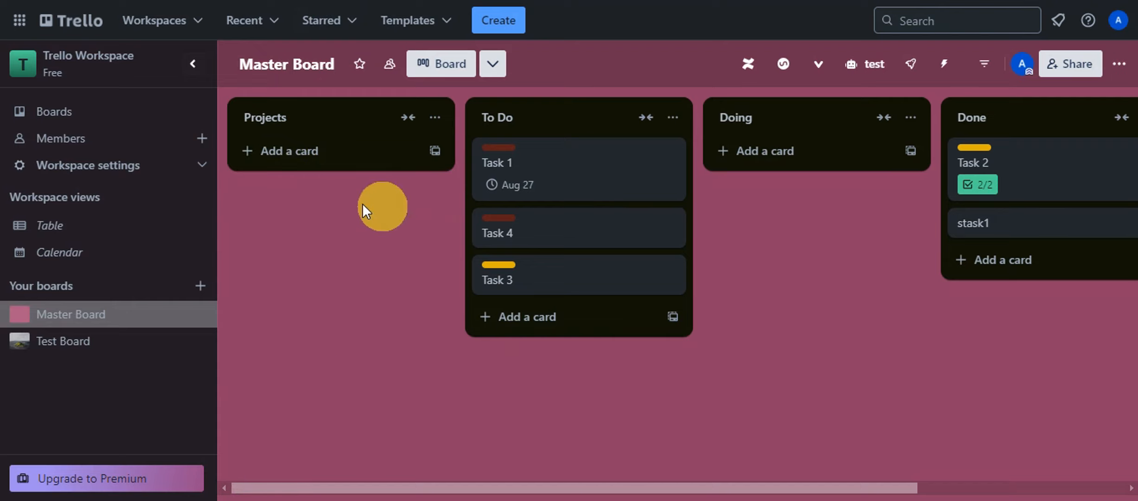
Add two cards named PROJECT 1 and PROJECT 2 to the Projects list
{"action": "left_click", "coordinate": [308, 153]}
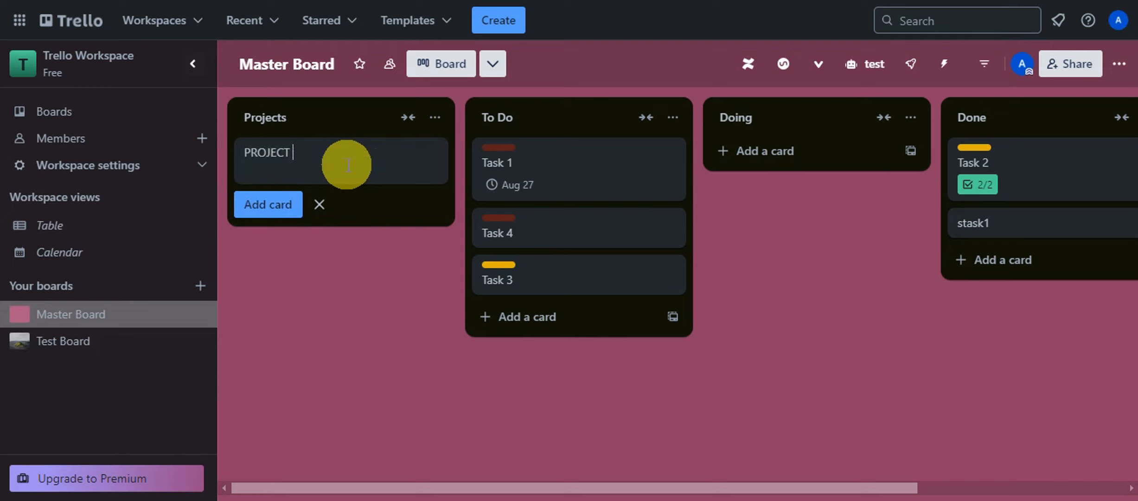
{"action": "key", "text": "Return"}
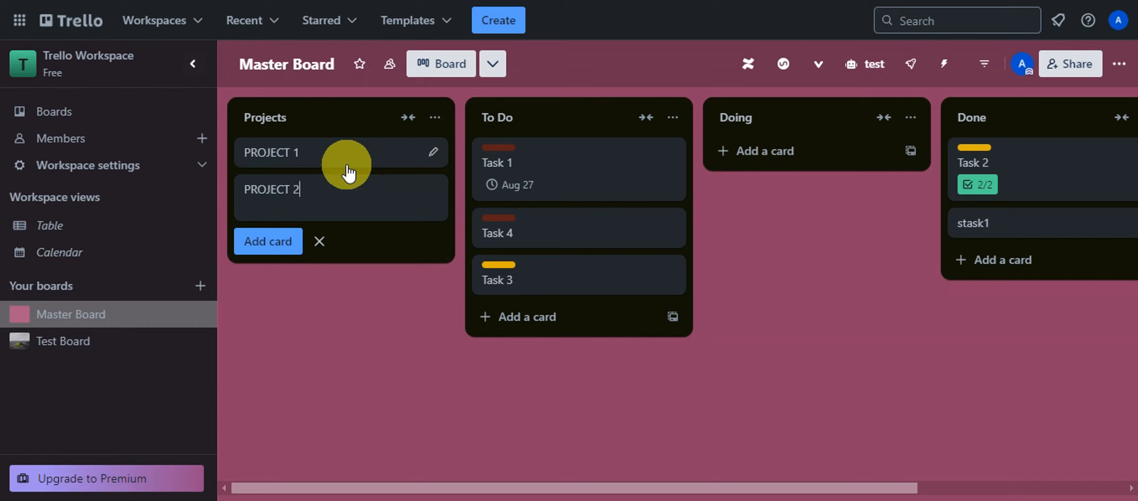
{"action": "key", "text": "Return"}
{"action": "left_click", "coordinate": [314, 374]}
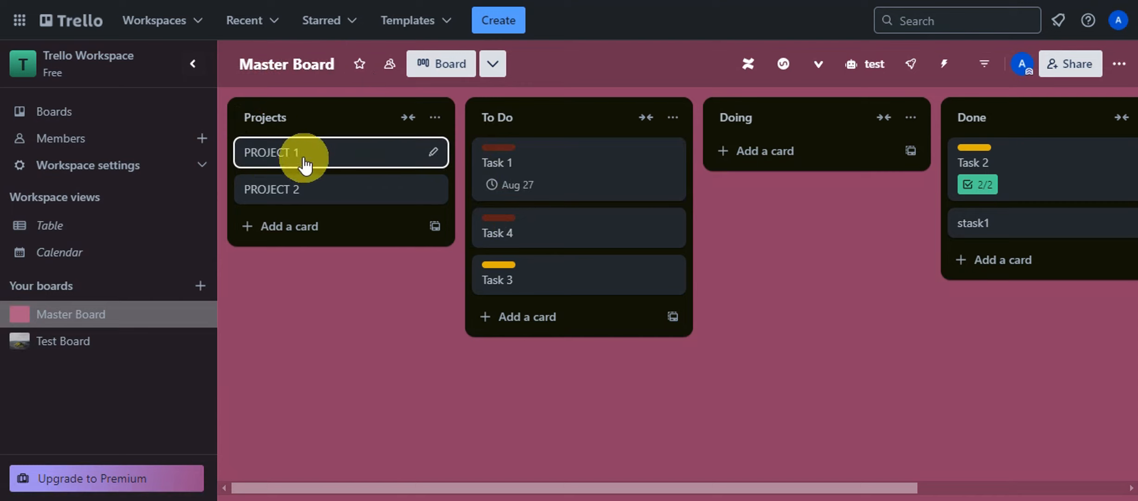
Open the PROJECT 1 card and attach the recently viewed Task 1 card to it
{"action": "left_click", "coordinate": [335, 144]}
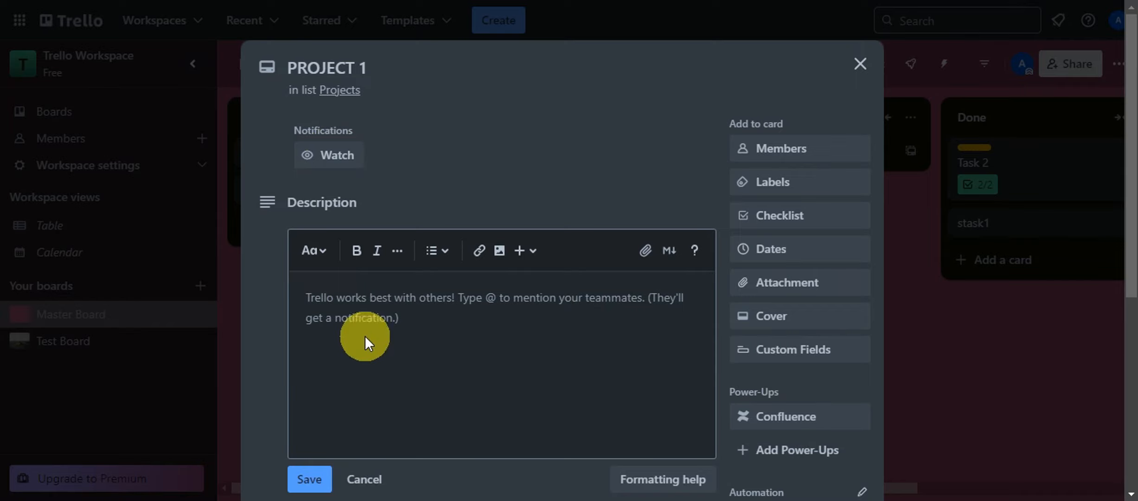
{"action": "left_click", "coordinate": [757, 286]}
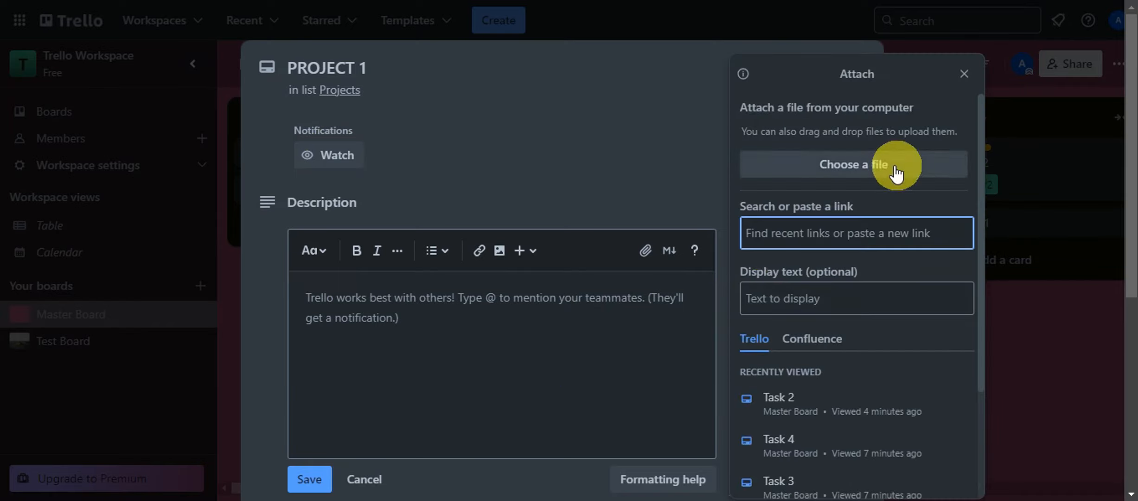
{"action": "scroll", "coordinate": [911, 170], "scroll_direction": "down", "scroll_amount": 3}
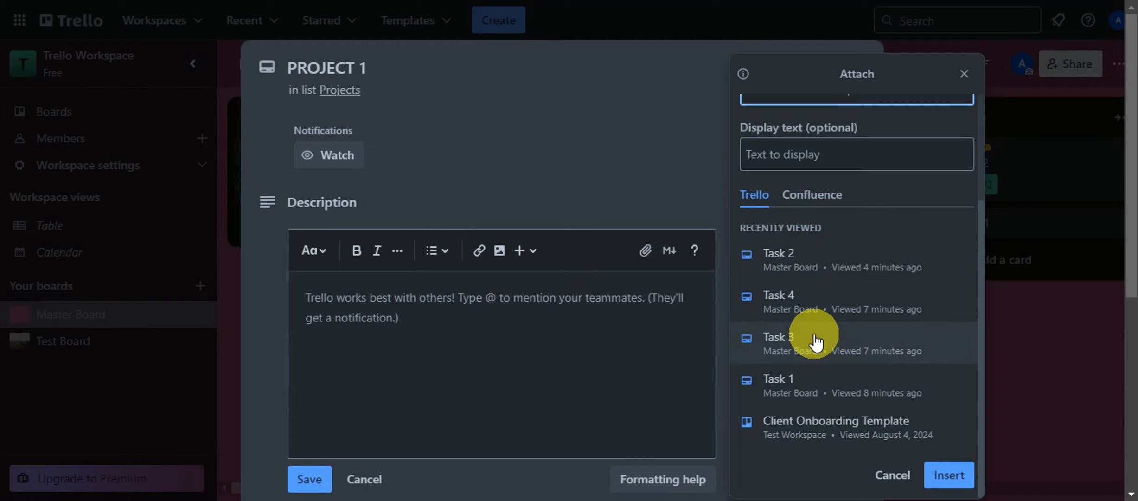
{"action": "left_click", "coordinate": [843, 390]}
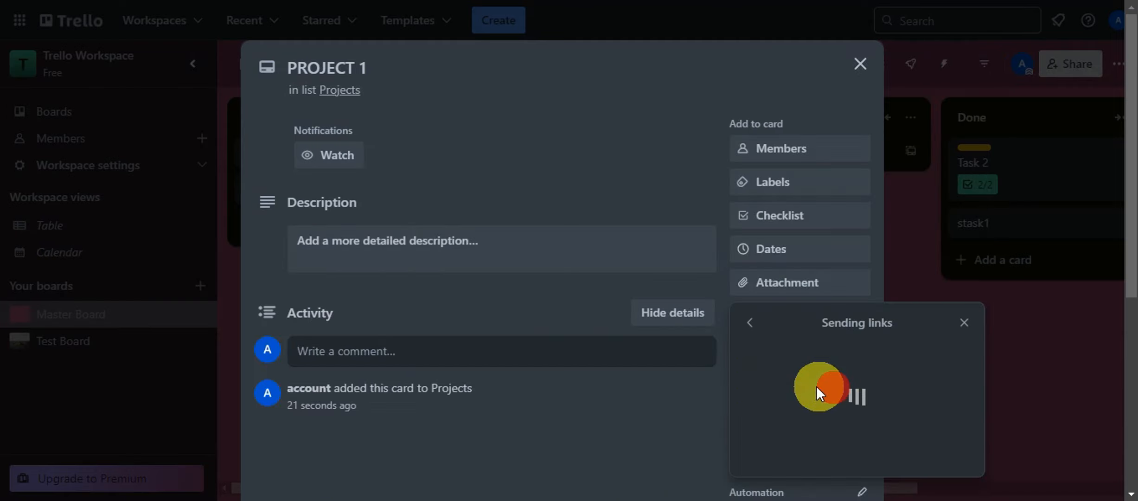
{"action": "scroll", "coordinate": [330, 271], "scroll_direction": "down", "scroll_amount": 3}
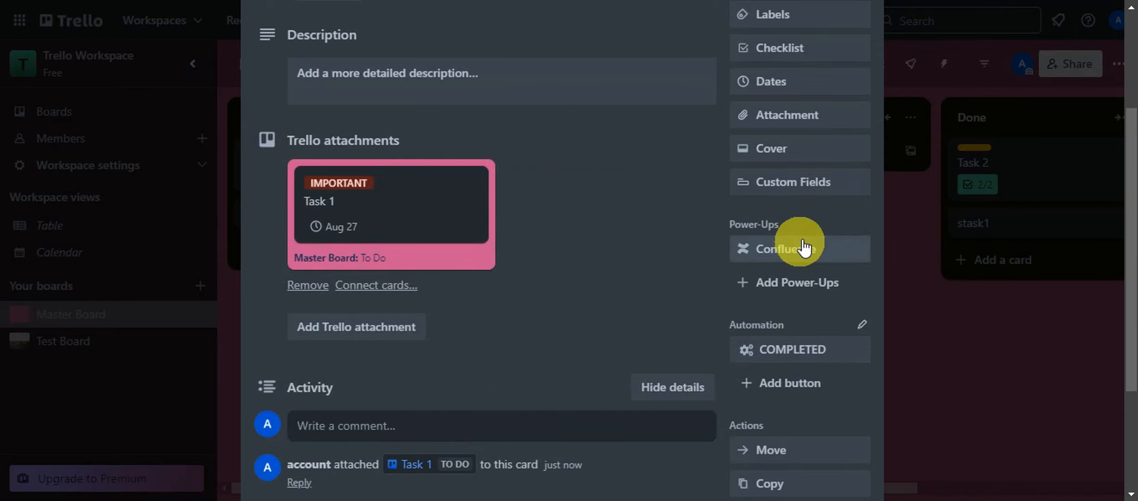
{"action": "scroll", "coordinate": [788, 227], "scroll_direction": "up", "scroll_amount": 2}
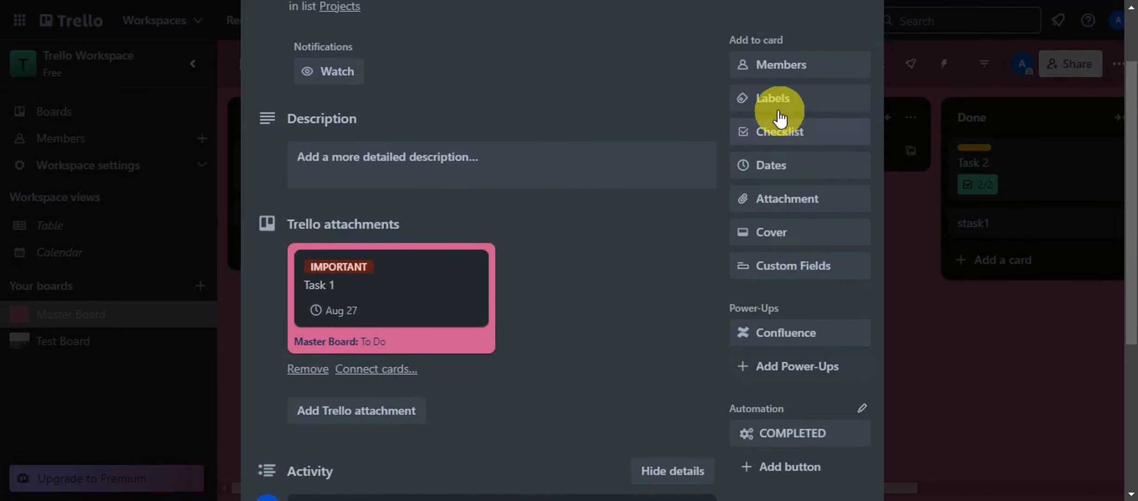
Attach the recently viewed Task 4 card to the PROJECT 1 card
{"action": "left_click", "coordinate": [766, 202]}
{"action": "scroll", "coordinate": [775, 211], "scroll_direction": "down", "scroll_amount": 3}
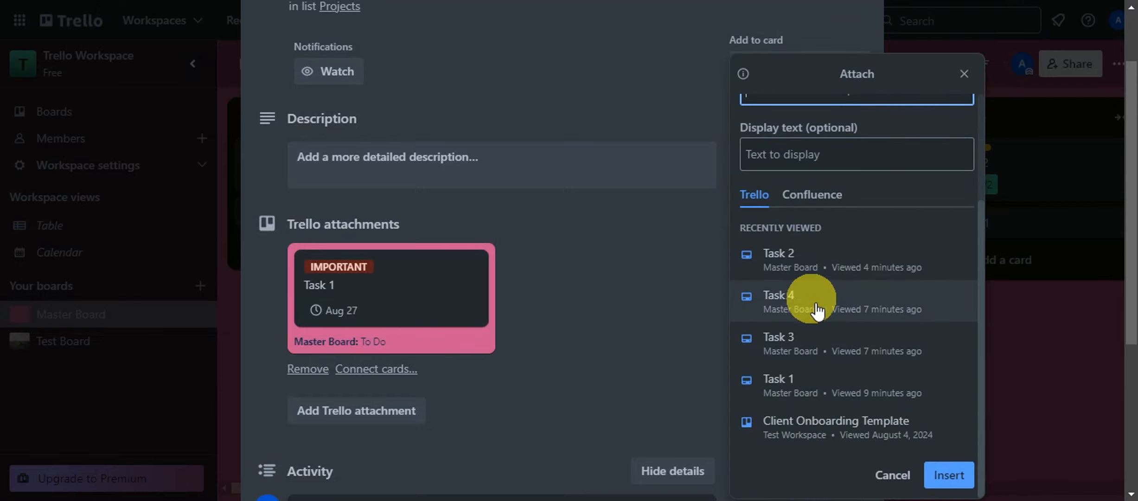
{"action": "left_click", "coordinate": [821, 301]}
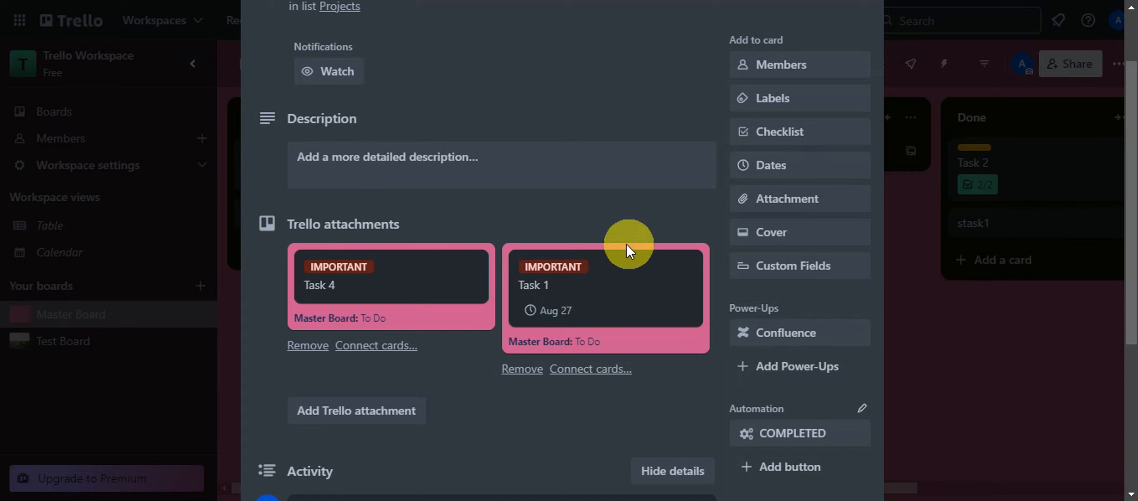
{"action": "scroll", "coordinate": [694, 183], "scroll_direction": "up", "scroll_amount": 2}
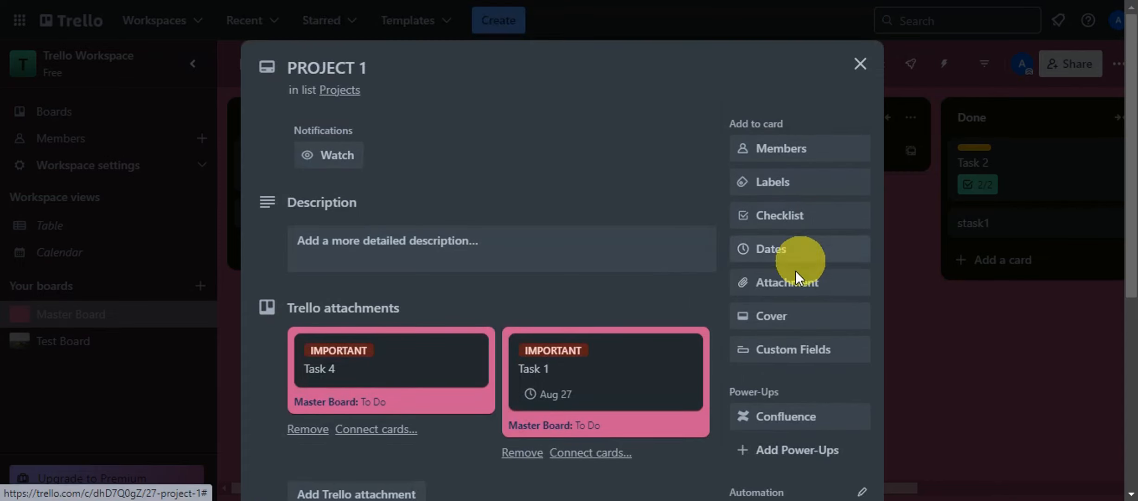
{"action": "left_click", "coordinate": [774, 291]}
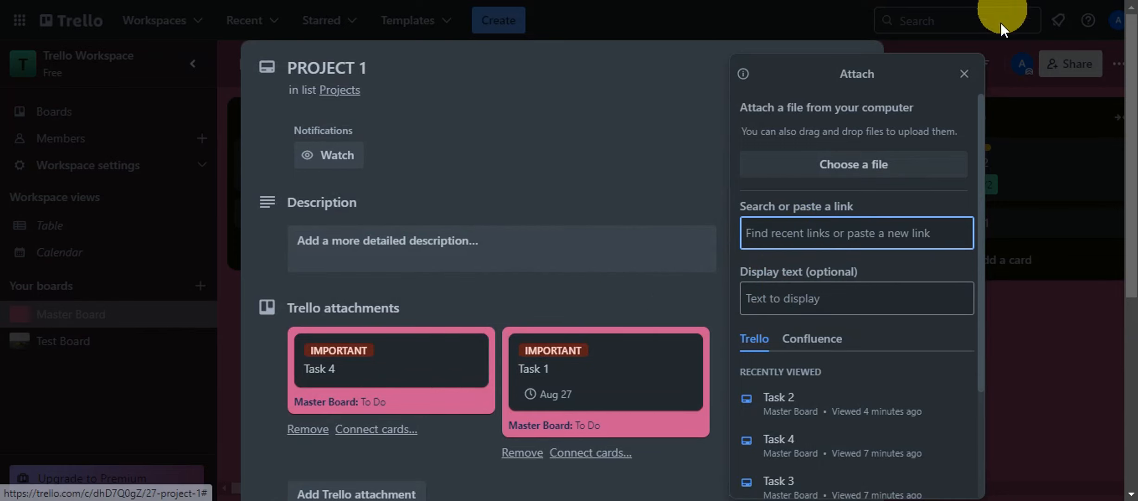
{"action": "left_click", "coordinate": [974, 77]}
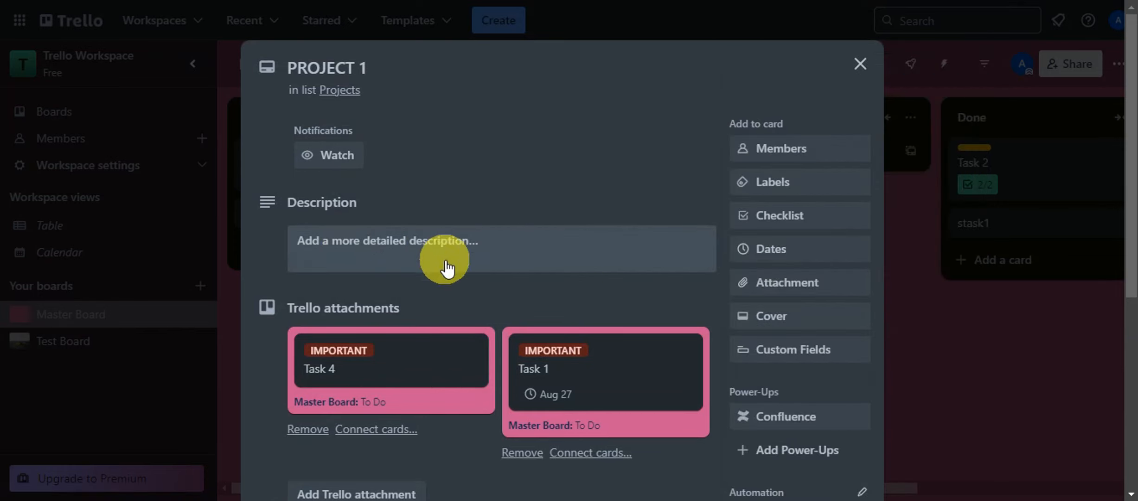
Open the linked Task 4 card from PROJECT 1's Trello attachments, check its details and close it
{"action": "scroll", "coordinate": [417, 250], "scroll_direction": "down", "scroll_amount": 4}
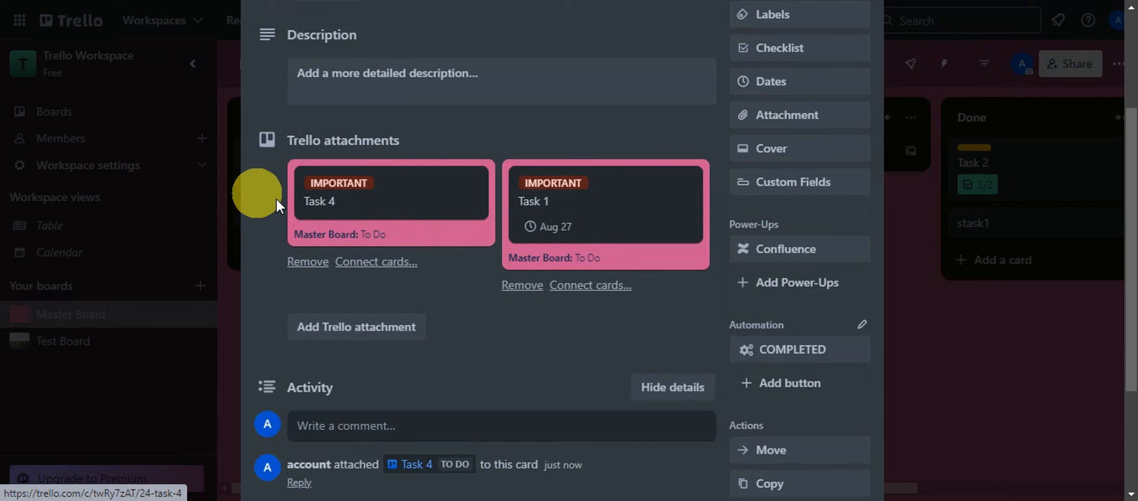
{"action": "left_click", "coordinate": [434, 209]}
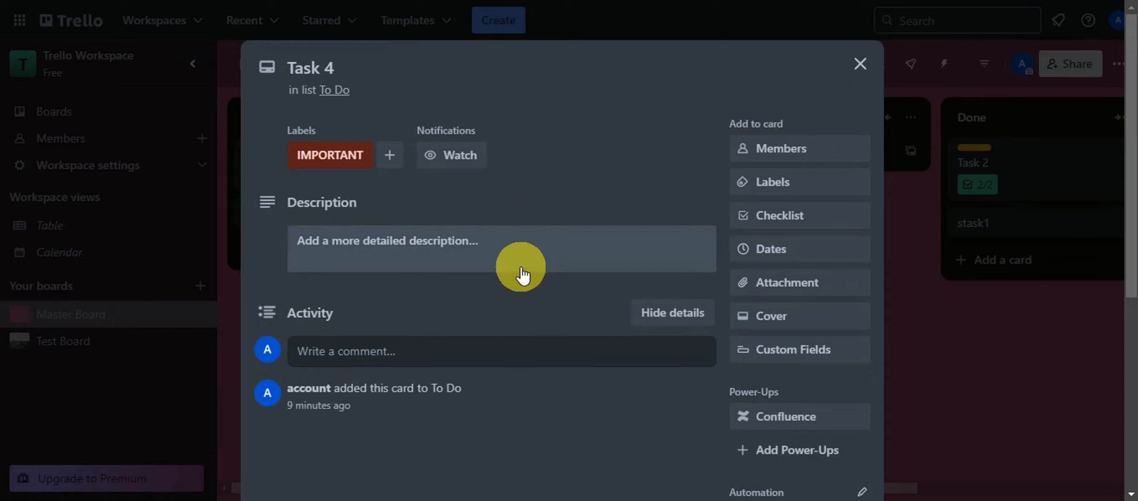
{"action": "left_click", "coordinate": [855, 65]}
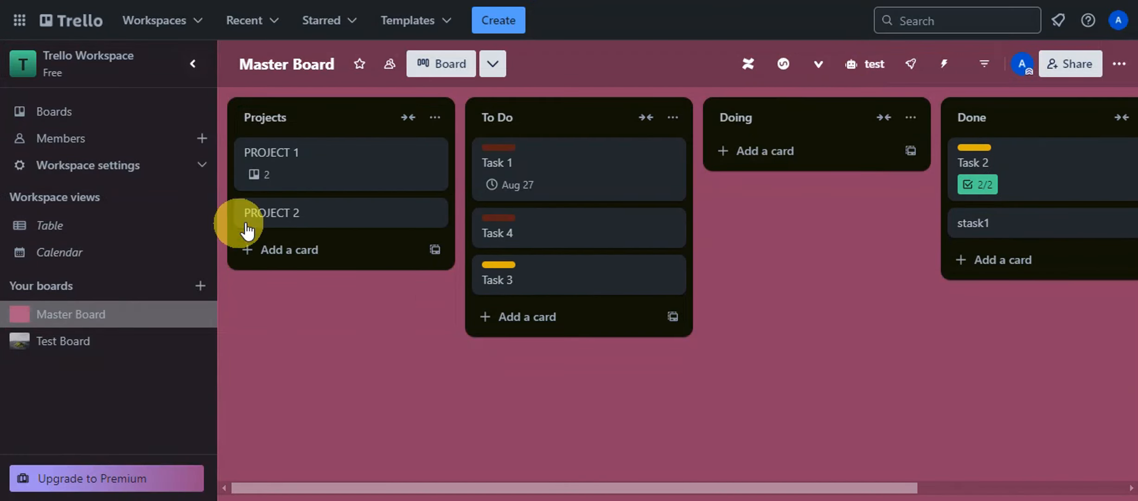
Open the PROJECT 2 card and attach the recently viewed Task 2 card to it
{"action": "left_click", "coordinate": [297, 216]}
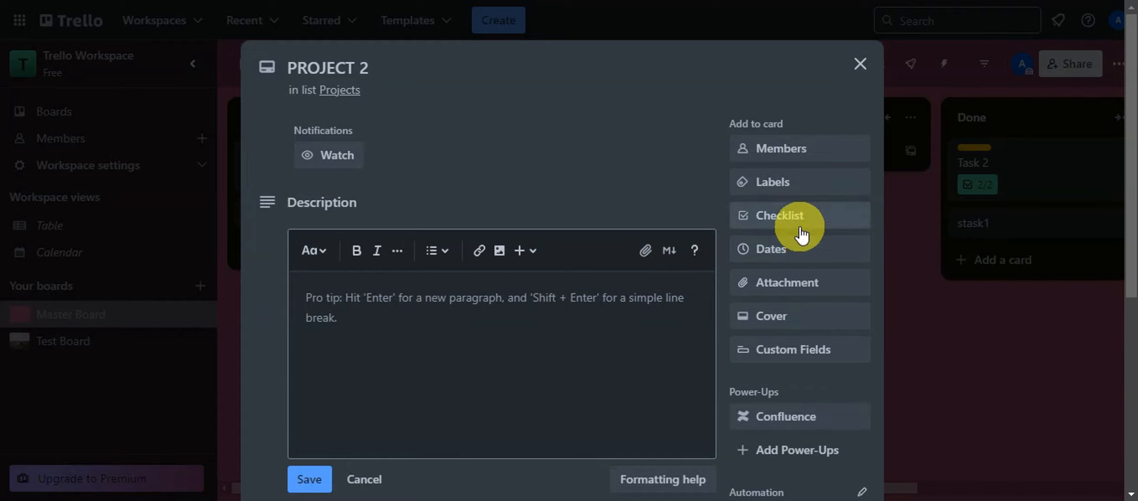
{"action": "left_click", "coordinate": [800, 274]}
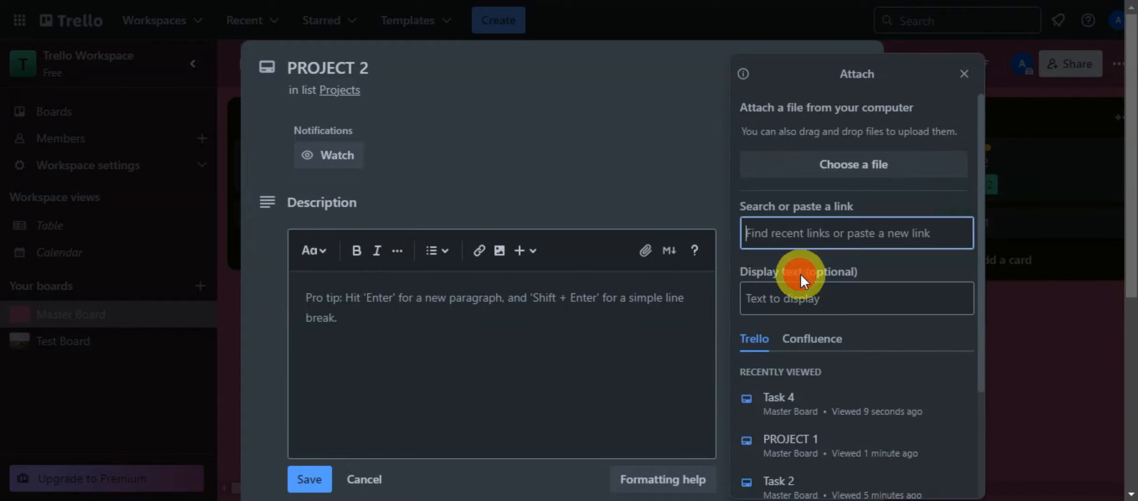
{"action": "scroll", "coordinate": [795, 402], "scroll_direction": "down", "scroll_amount": 2}
{"action": "left_click", "coordinate": [800, 395]}
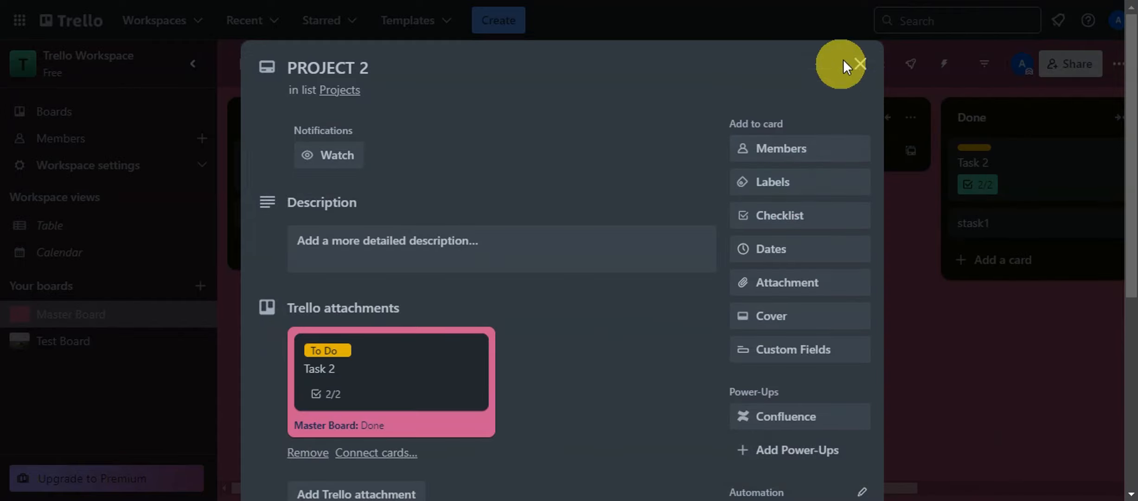
Attach a second recently viewed card to PROJECT 2 and close the card
{"action": "scroll", "coordinate": [696, 357], "scroll_direction": "down", "scroll_amount": 2}
{"action": "left_click", "coordinate": [798, 211]}
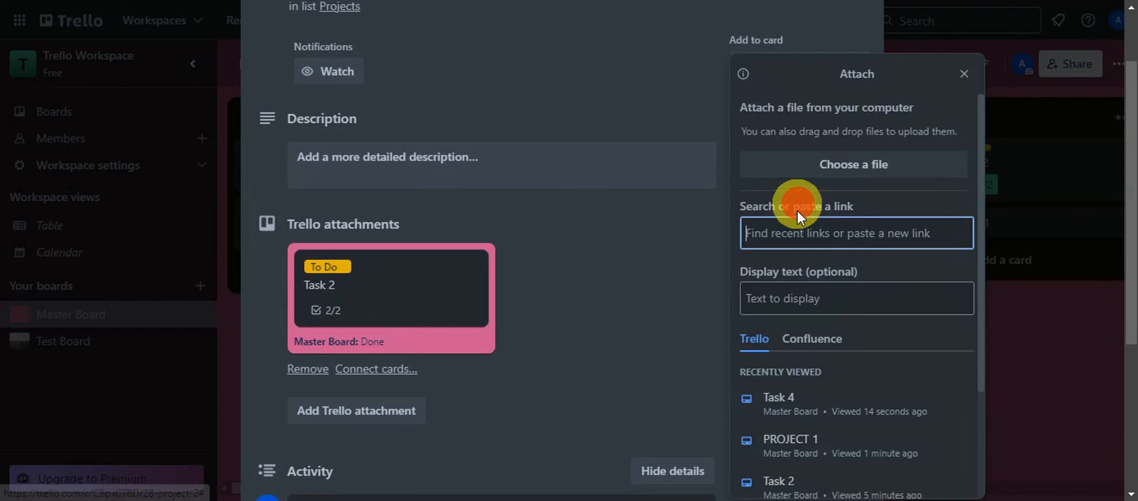
{"action": "scroll", "coordinate": [772, 431], "scroll_direction": "down", "scroll_amount": 2}
{"action": "left_click", "coordinate": [791, 444]}
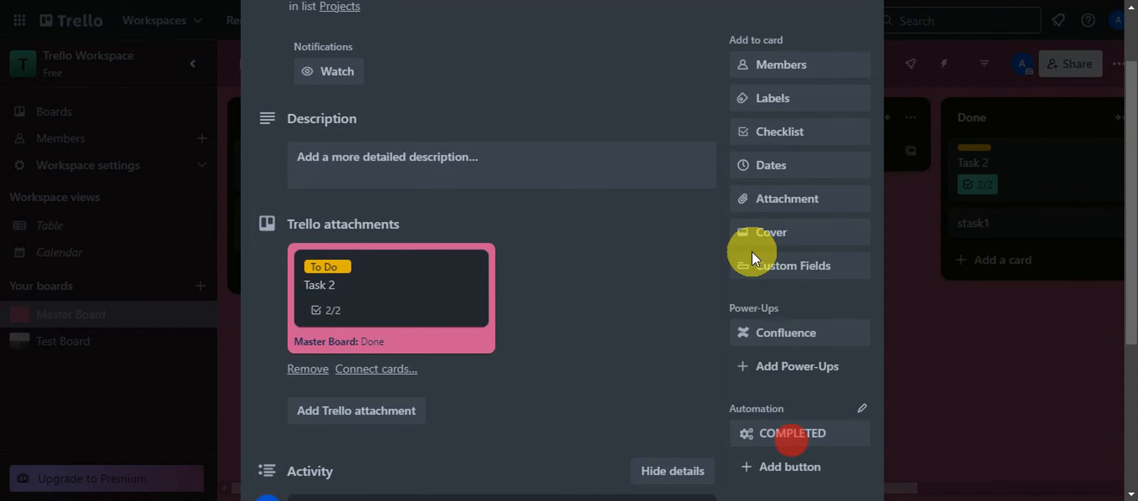
{"action": "scroll", "coordinate": [788, 93], "scroll_direction": "up", "scroll_amount": 2}
{"action": "left_click", "coordinate": [858, 63]}
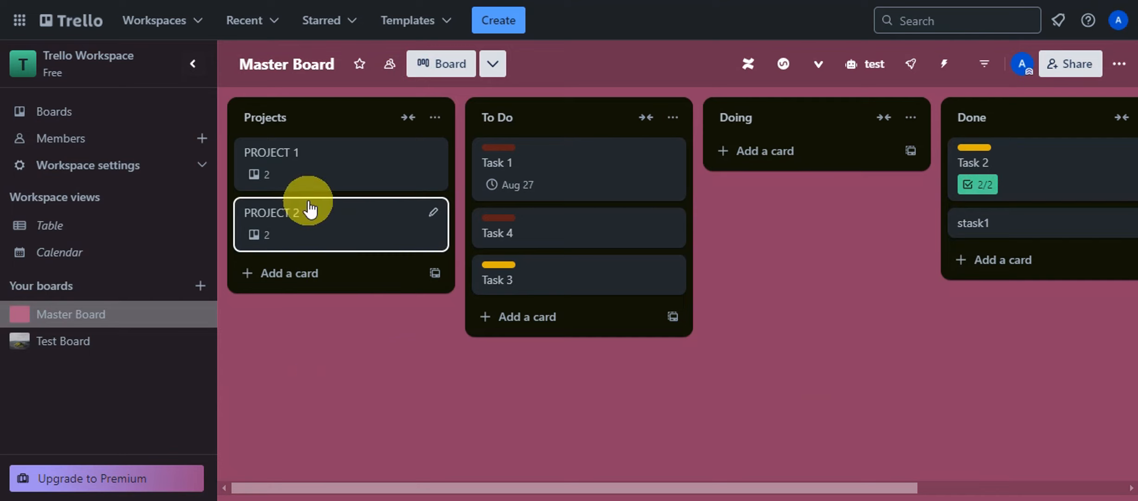
Open the PROJECT 1 card to review it and close it again
{"action": "left_click", "coordinate": [279, 166]}
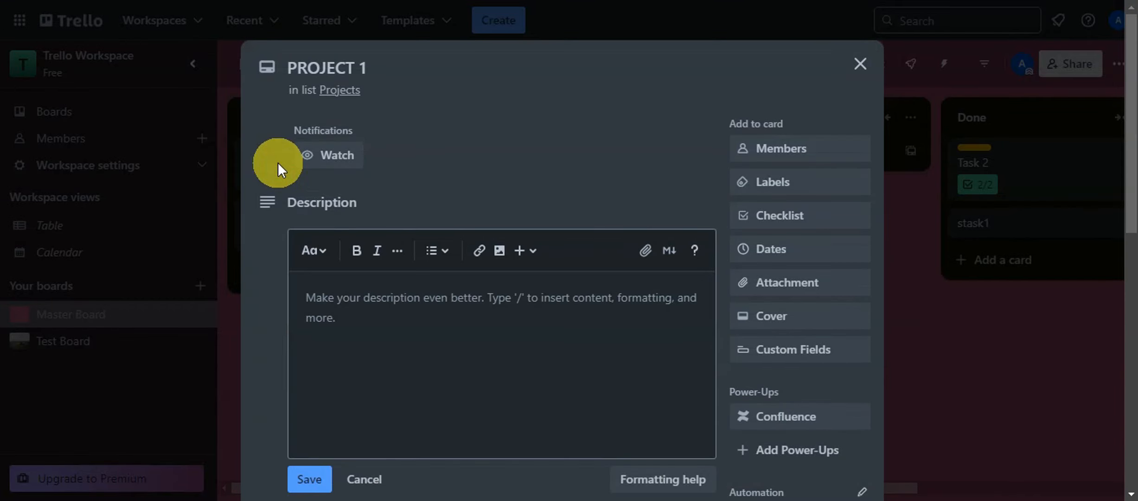
{"action": "left_click", "coordinate": [862, 65]}
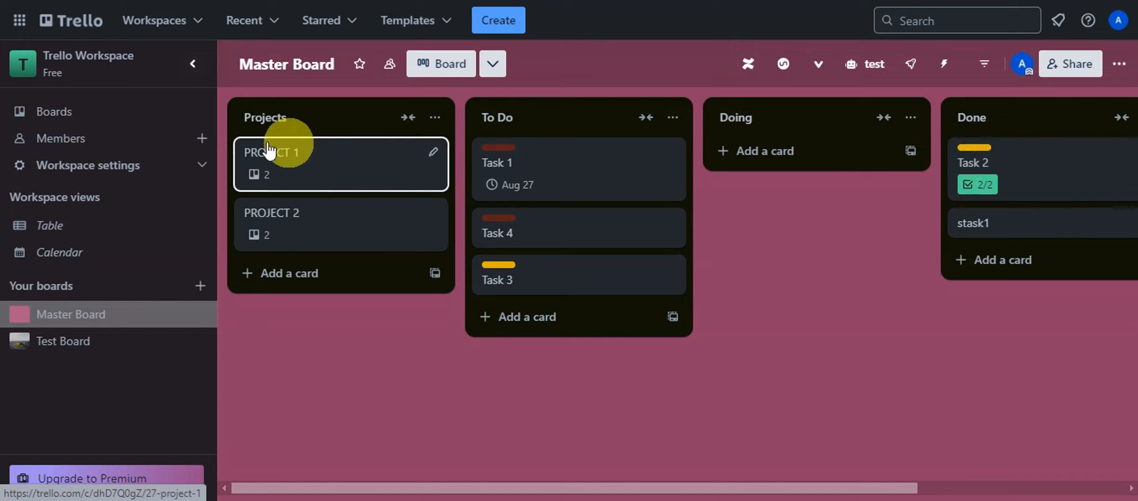
Add a list named IDEAS and move it to the front of the board, before Projects
{"action": "left_click_drag", "start_coordinate": [419, 488], "coordinate": [795, 482]}
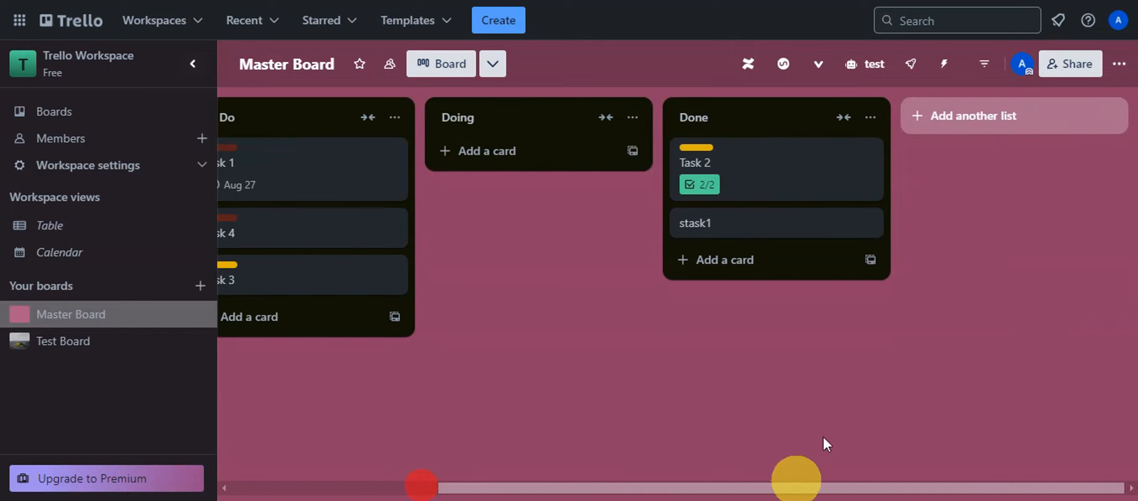
{"action": "left_click", "coordinate": [969, 116]}
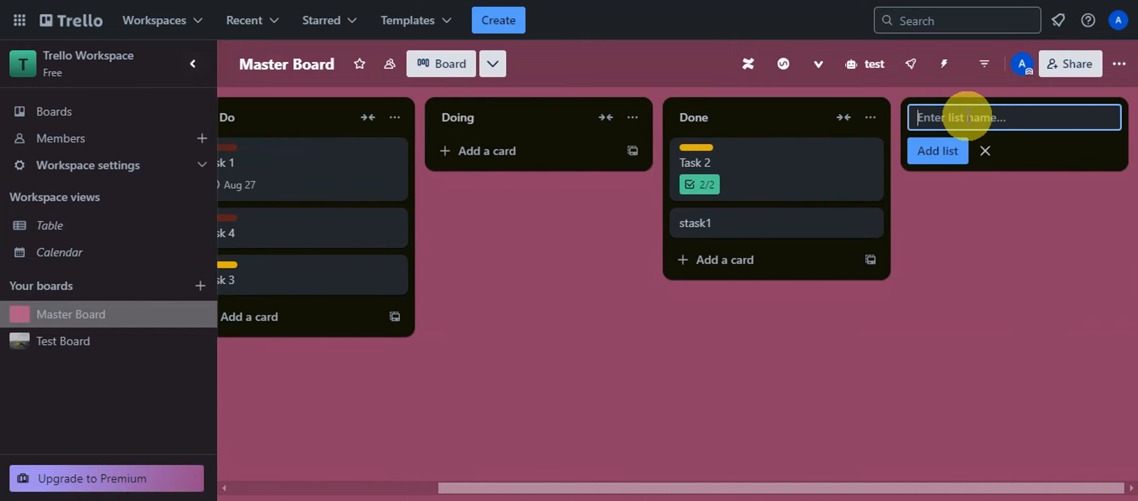
{"action": "type", "text": "NOTE"}
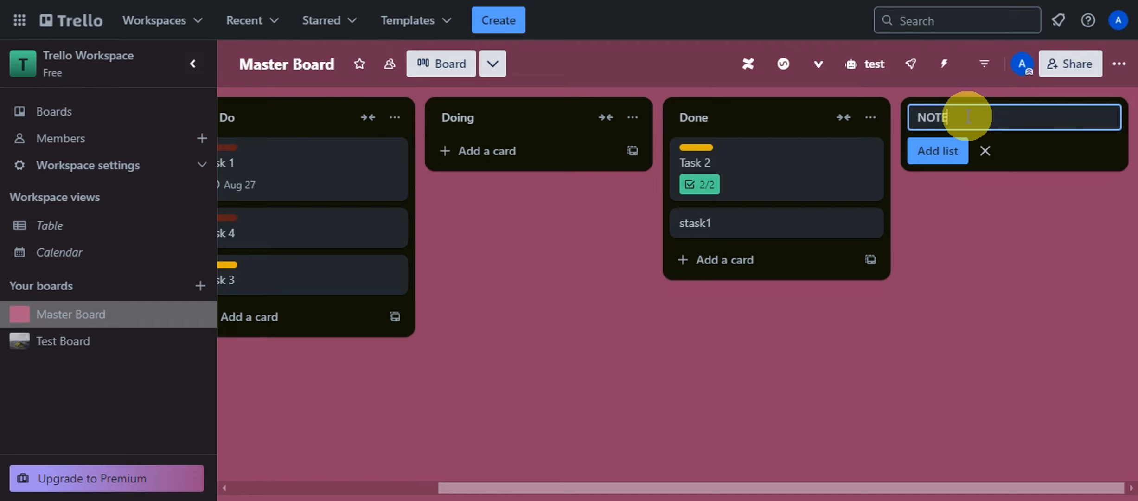
{"action": "type", "text": "S"}
{"action": "key", "text": "BackSpace"}
{"action": "key", "text": "BackSpace"}
{"action": "key", "text": "BackSpace"}
{"action": "key", "text": "BackSpace"}
{"action": "key", "text": "BackSpace"}
{"action": "type", "text": "IDE"}
{"action": "key", "text": "Return"}
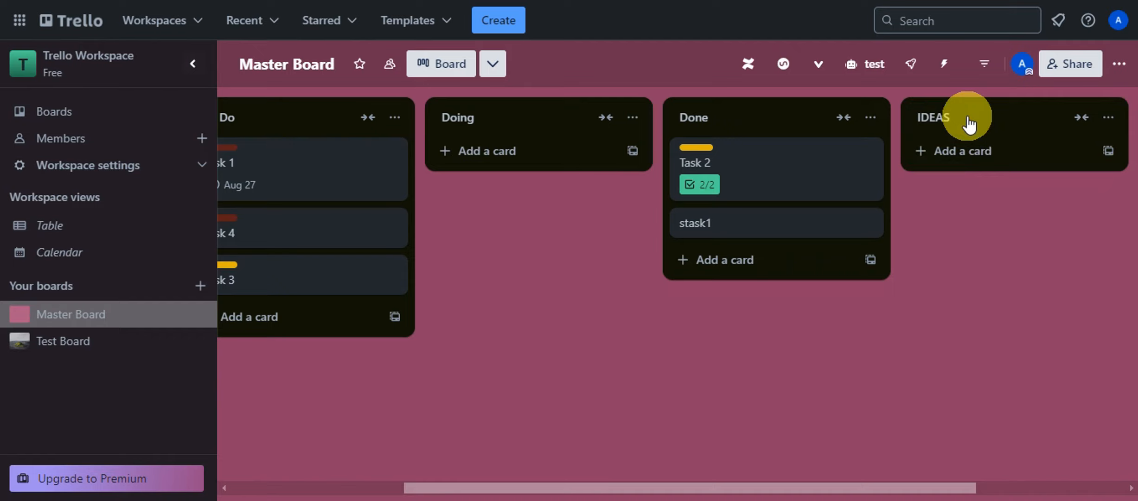
{"action": "left_click_drag", "start_coordinate": [969, 125], "coordinate": [312, 105]}
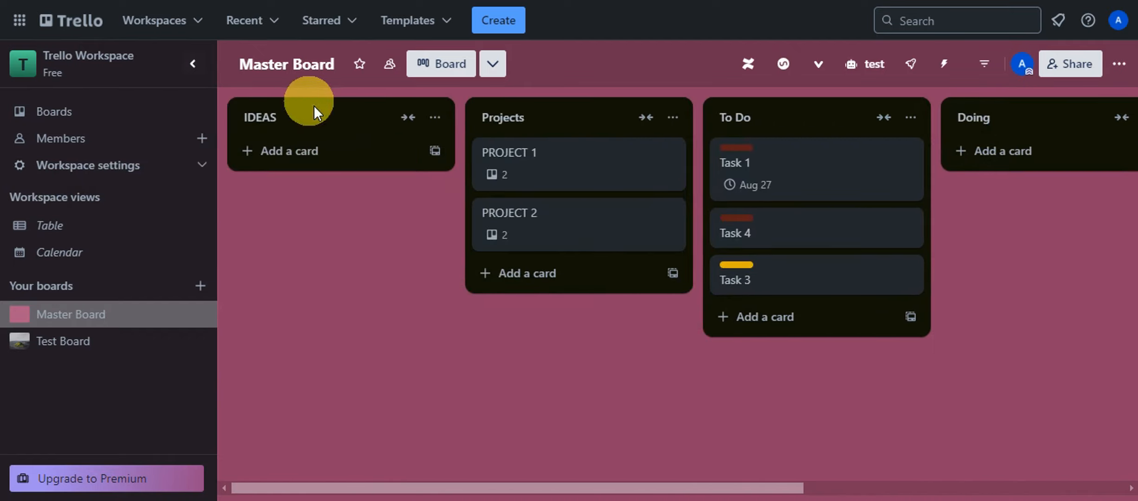
Add a list named WAITING and move it between the Doing and Done lists
{"action": "left_click_drag", "start_coordinate": [395, 494], "coordinate": [801, 456]}
{"action": "left_click", "coordinate": [961, 116]}
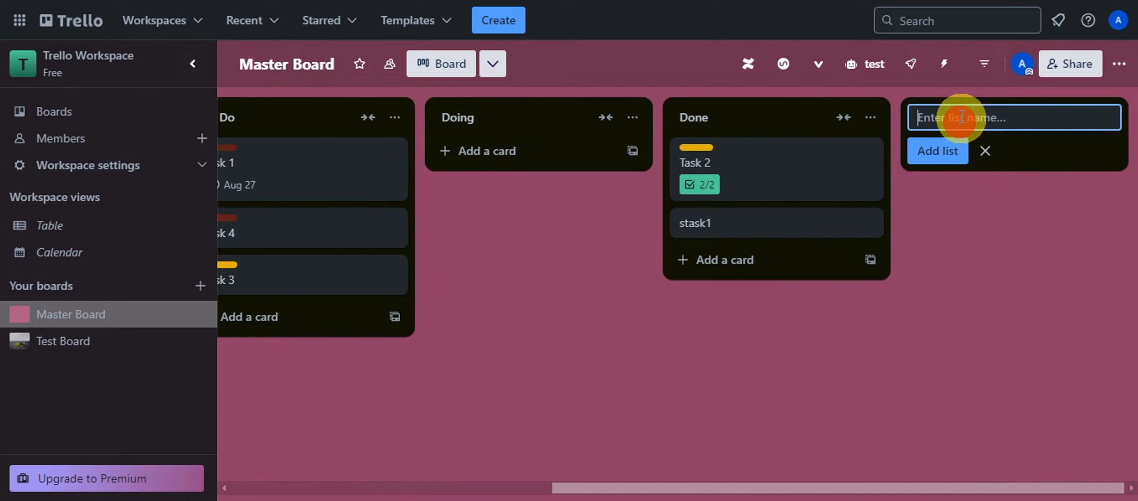
{"action": "type", "text": "WAITIN"}
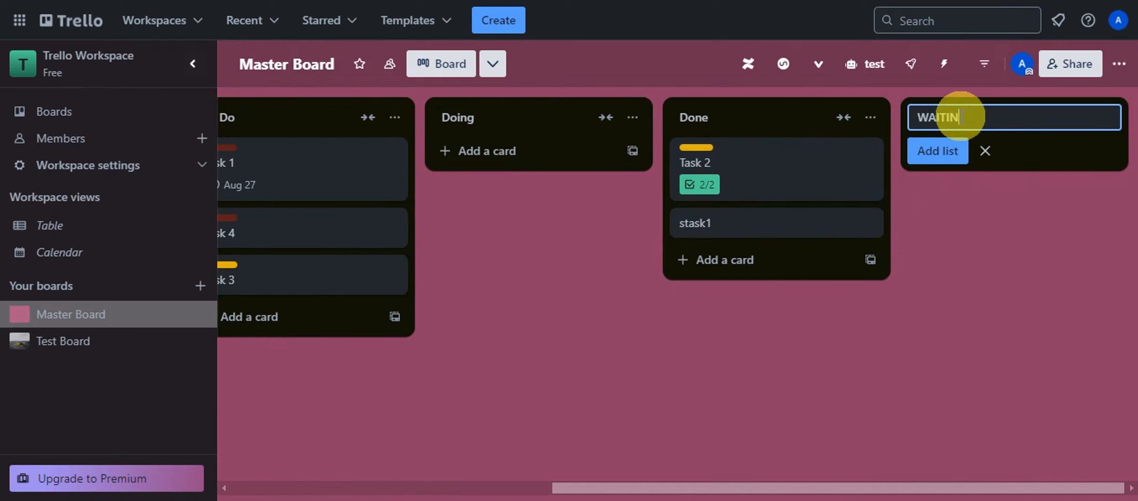
{"action": "type", "text": "G"}
{"action": "key", "text": "Return"}
{"action": "left_click_drag", "start_coordinate": [997, 96], "coordinate": [749, 239]}
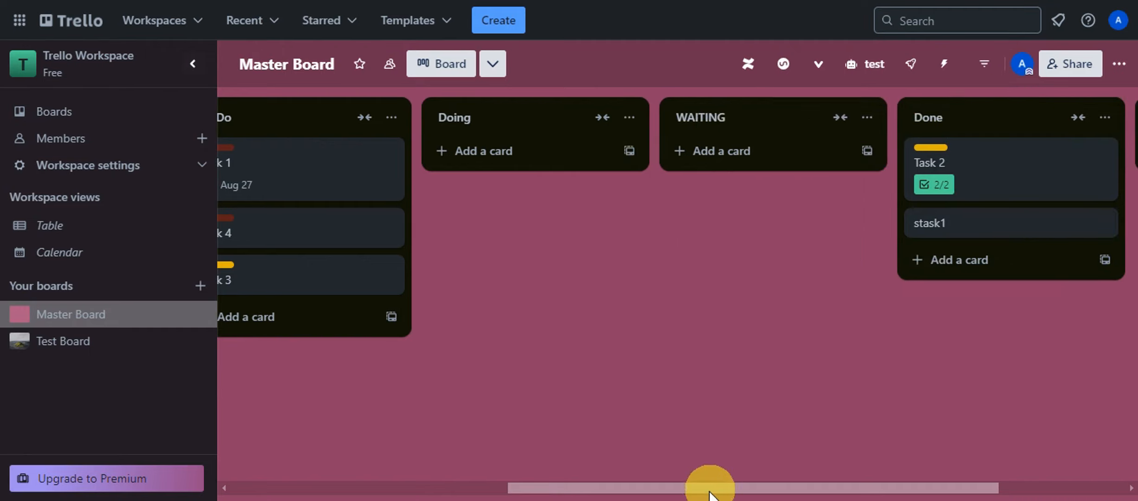
Add a card named IDEA 1 to the IDEAS list and end card entry
{"action": "left_click_drag", "start_coordinate": [710, 493], "coordinate": [320, 499]}
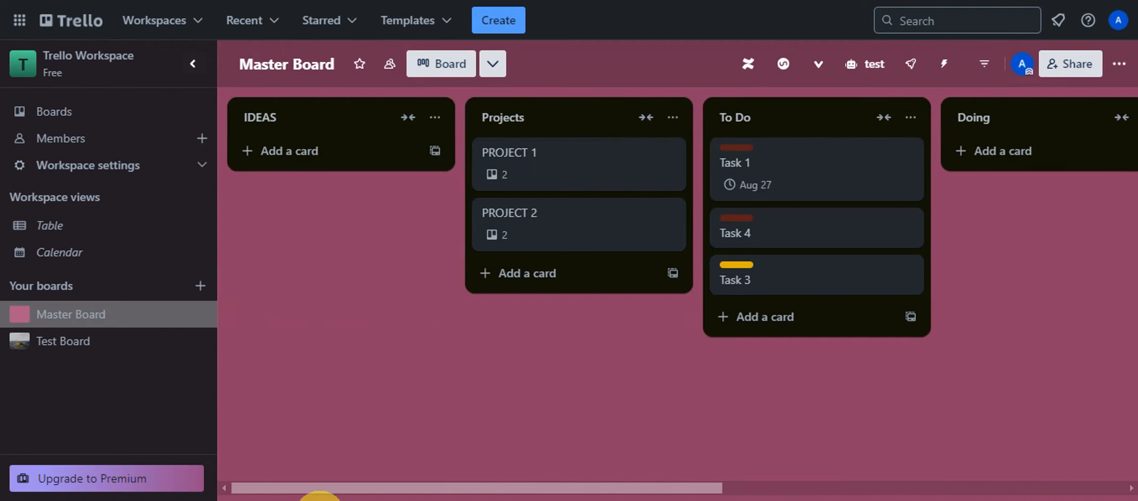
{"action": "left_click", "coordinate": [276, 153]}
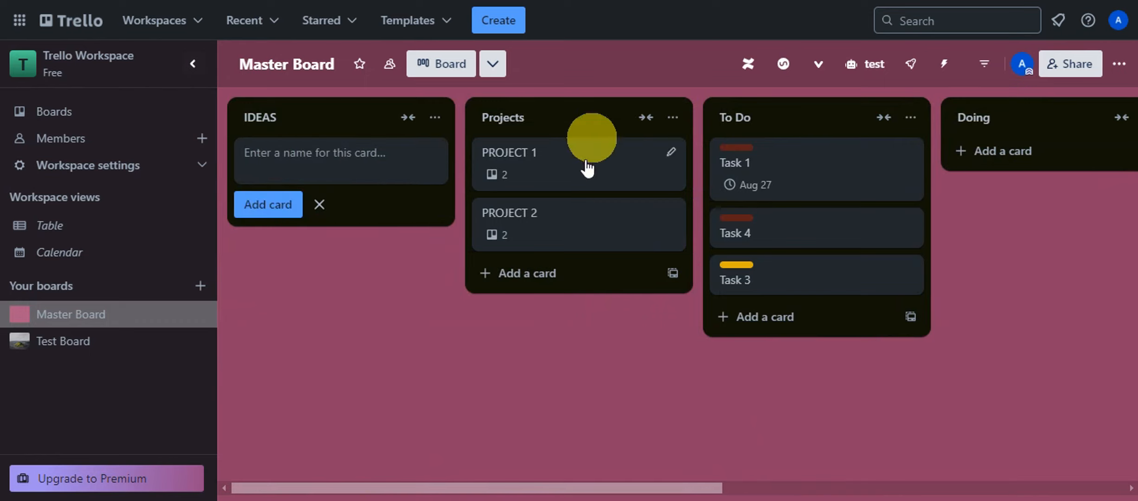
{"action": "left_click", "coordinate": [374, 152]}
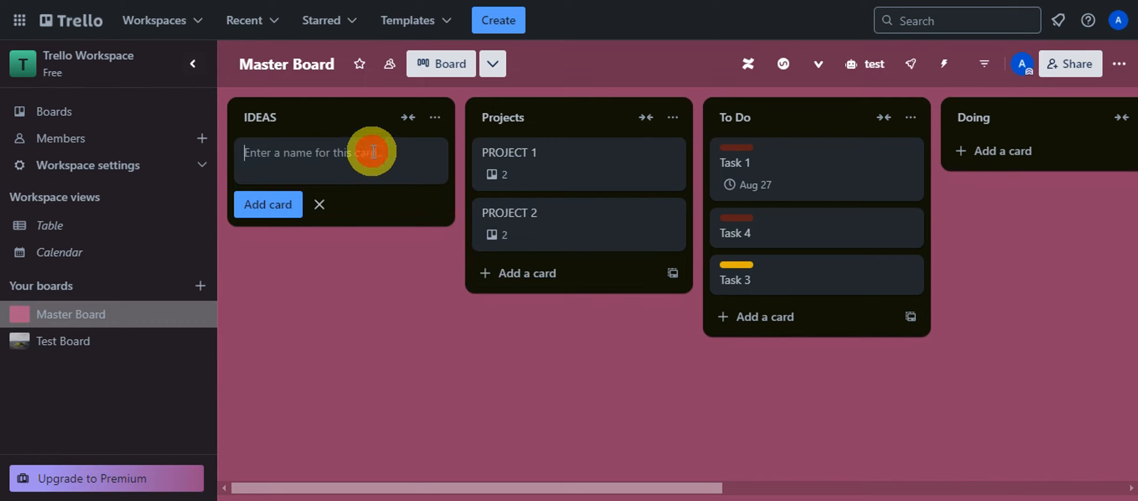
{"action": "type", "text": "IDES"}
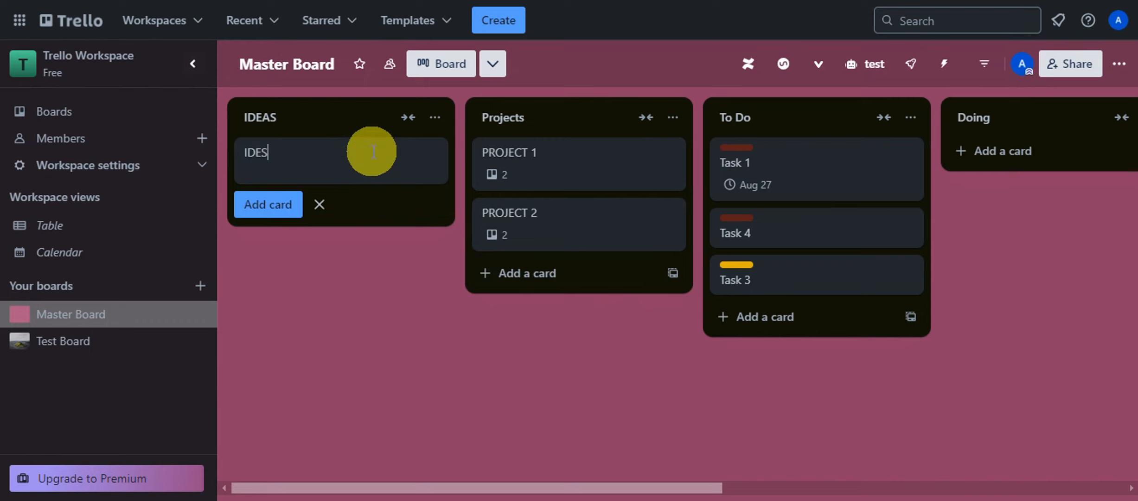
{"action": "type", "text": "A 1"}
{"action": "key", "text": "Return"}
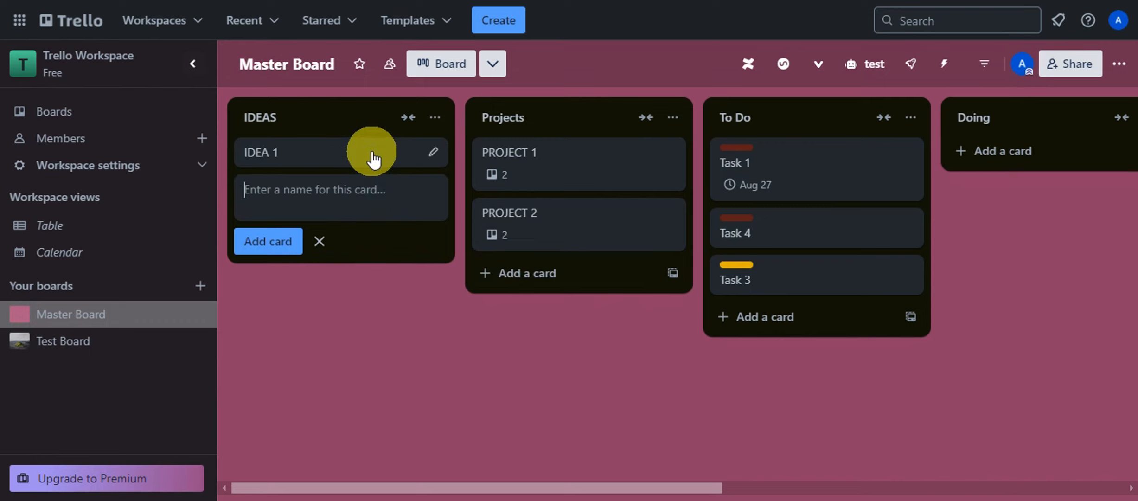
{"action": "left_click", "coordinate": [426, 371]}
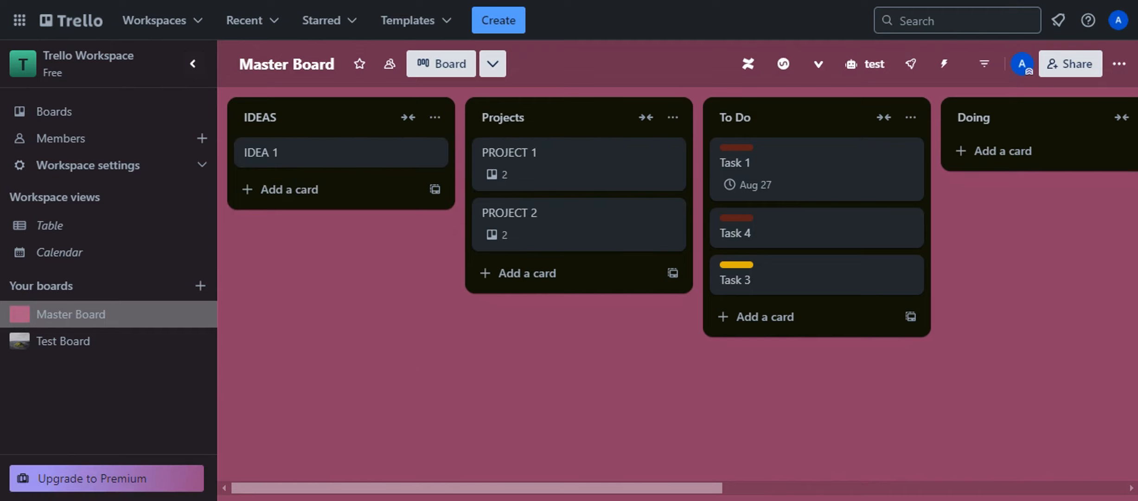
Move the Task 1 card from To Do through Doing and WAITING to the end of the Done list
{"action": "left_click_drag", "start_coordinate": [366, 489], "coordinate": [616, 478]}
{"action": "left_click", "coordinate": [366, 190]}
{"action": "left_click_drag", "start_coordinate": [366, 190], "coordinate": [599, 447]}
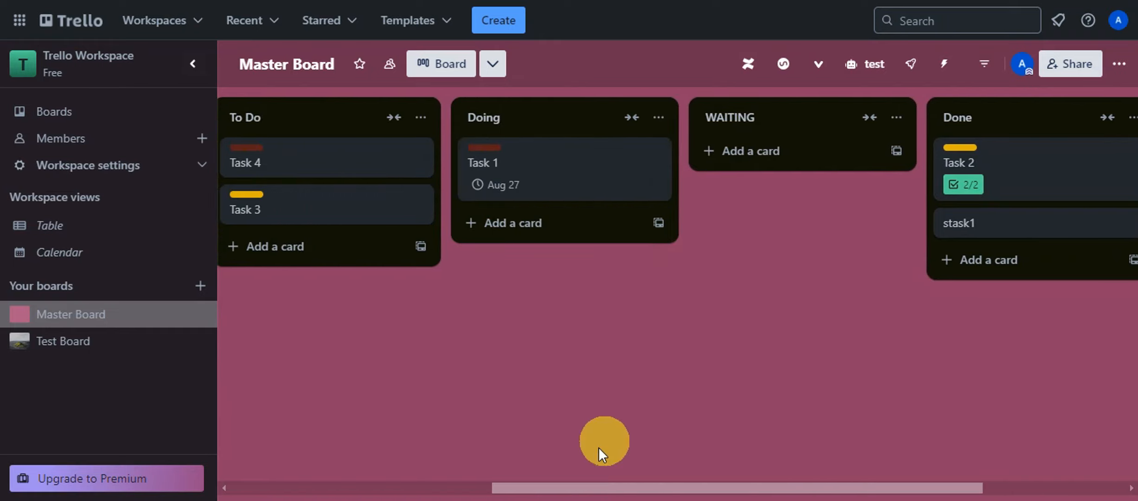
{"action": "left_click_drag", "start_coordinate": [587, 488], "coordinate": [787, 478]}
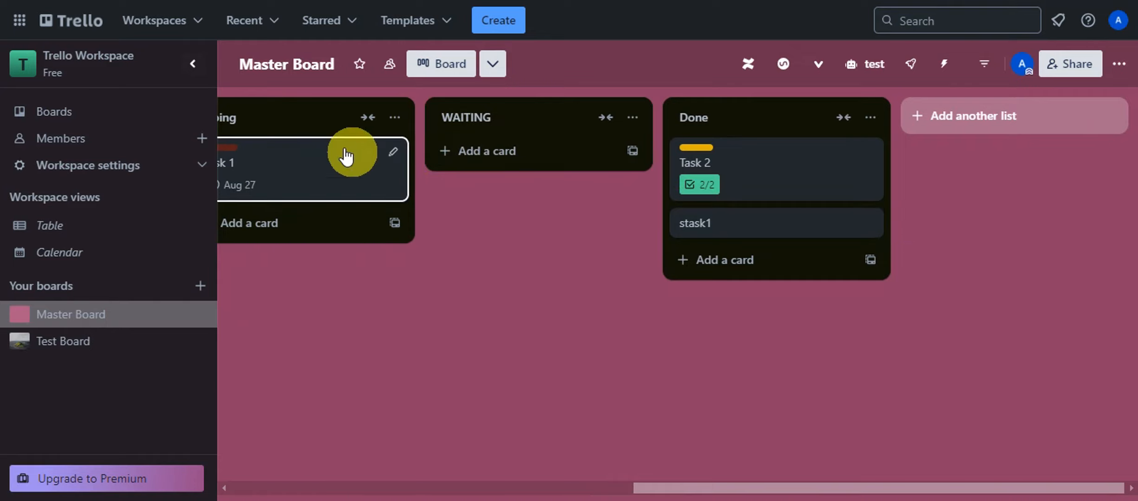
{"action": "left_click_drag", "start_coordinate": [320, 171], "coordinate": [515, 204]}
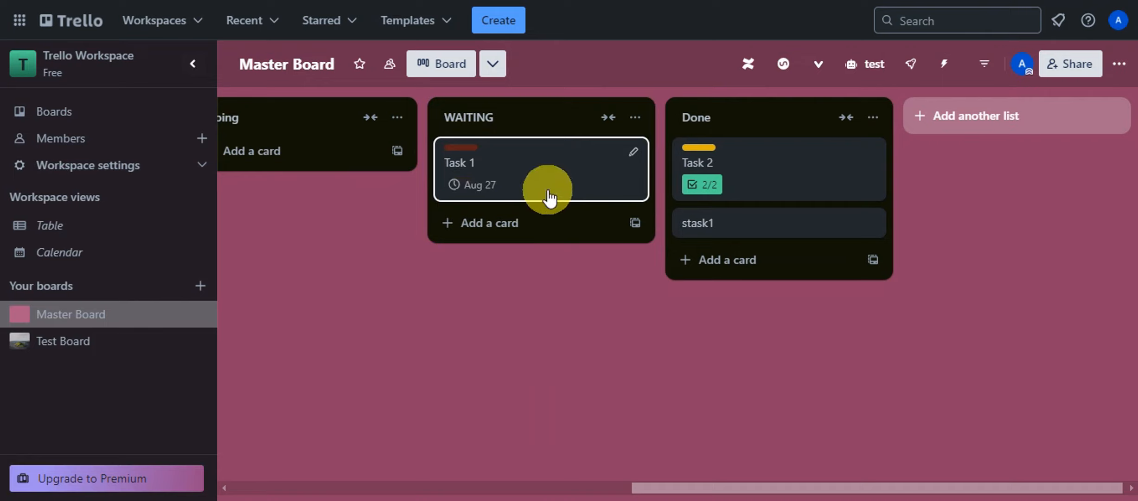
{"action": "left_click_drag", "start_coordinate": [547, 191], "coordinate": [790, 283]}
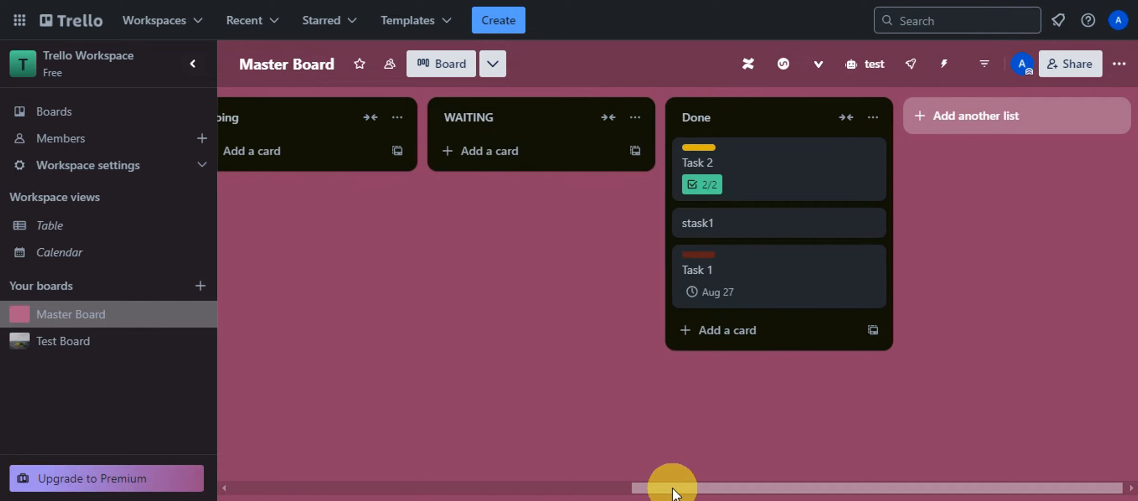
{"action": "left_click_drag", "start_coordinate": [673, 487], "coordinate": [368, 459]}
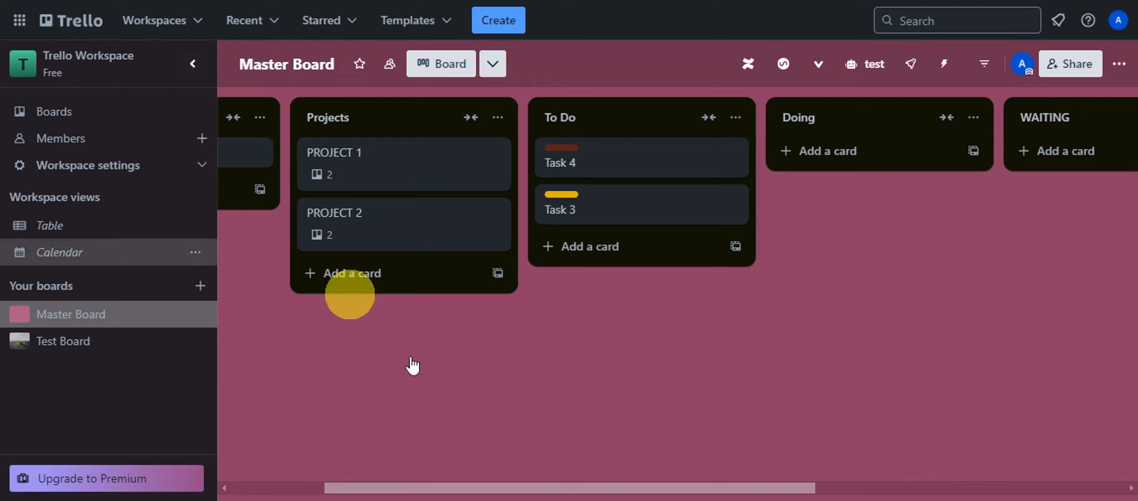
{"action": "left_click_drag", "start_coordinate": [471, 487], "coordinate": [202, 495]}
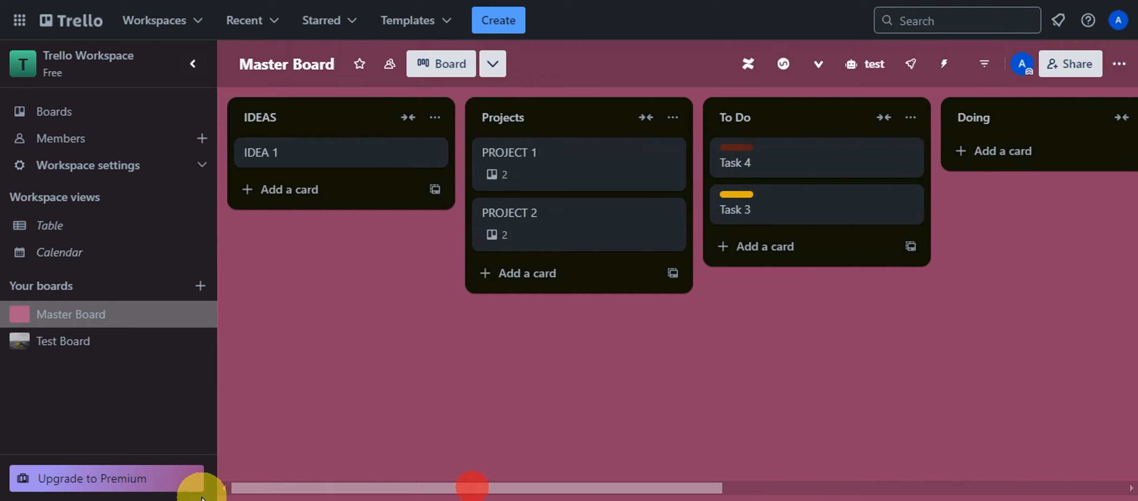